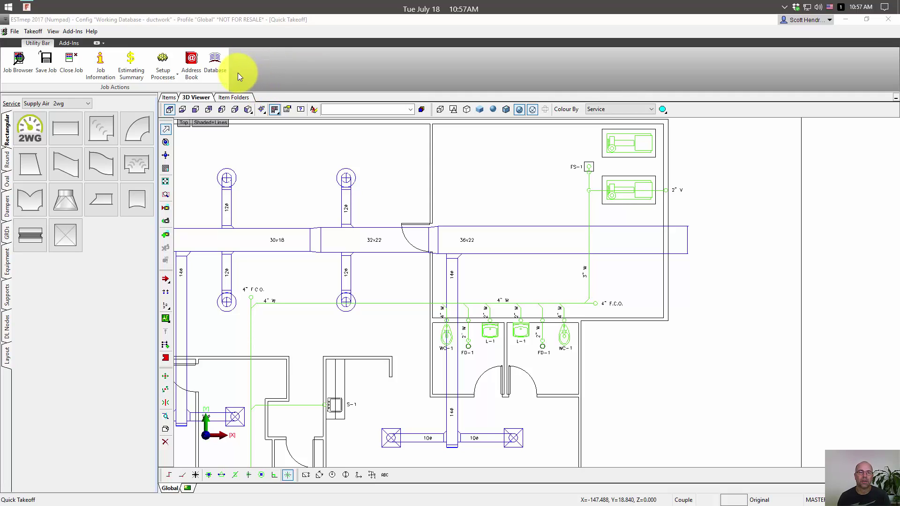
# Add the Use NumPad button to the Utility Bar through the database configuration and accept the change
pyautogui.click(212, 64)
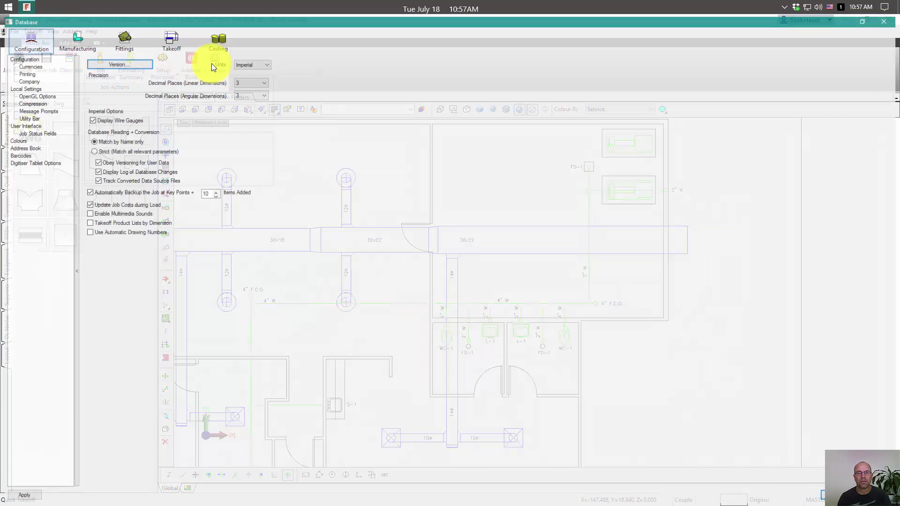
pyautogui.click(26, 117)
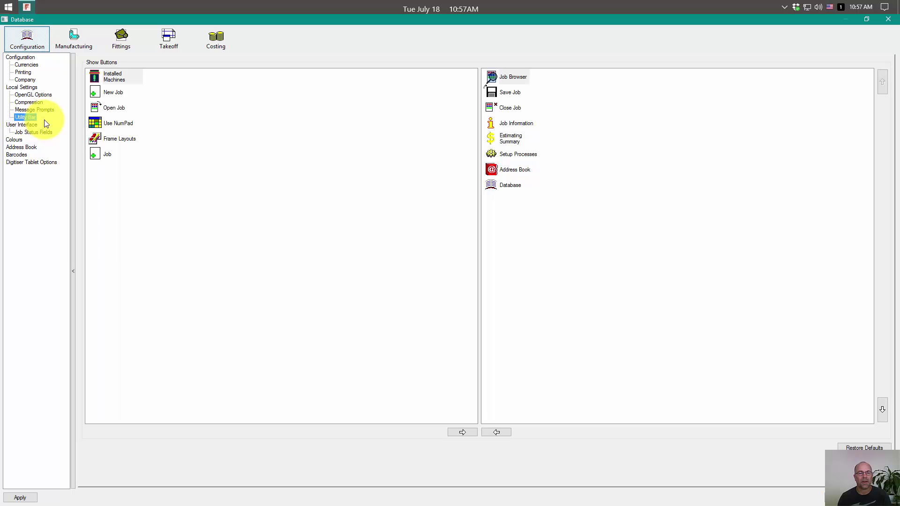
pyautogui.click(121, 124)
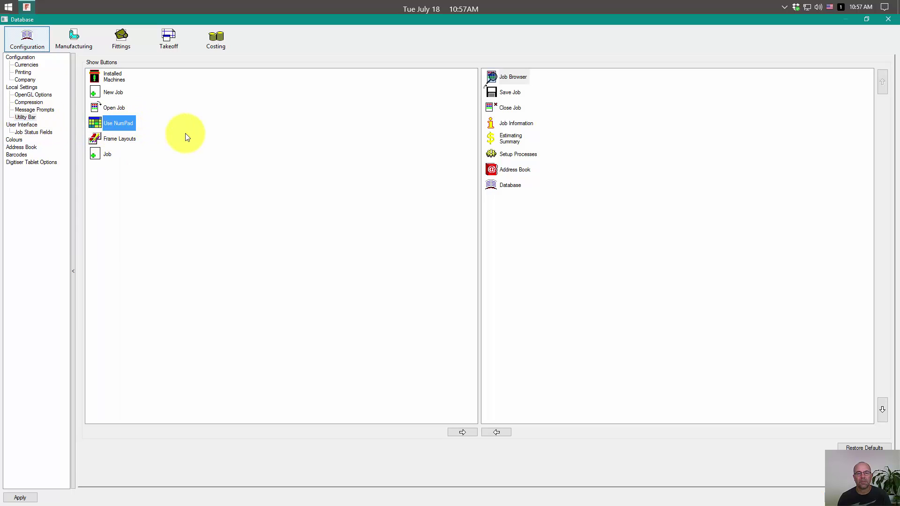
pyautogui.click(460, 433)
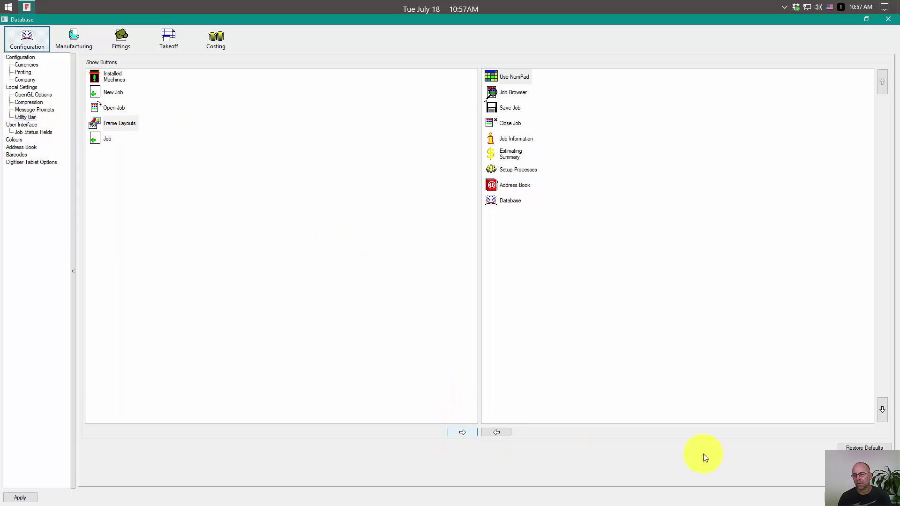
pyautogui.click(831, 498)
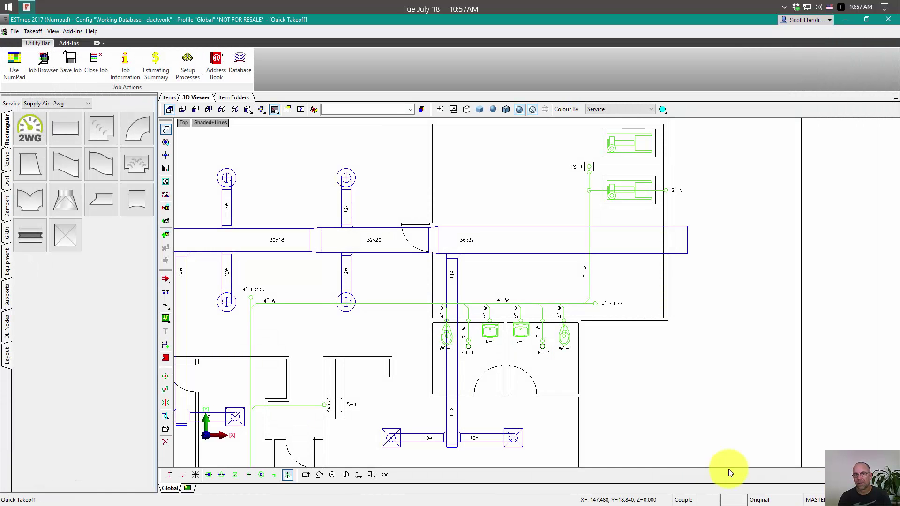
# Show the on-screen NumPad and park it in the empty area below the supply air fittings palette
pyautogui.click(14, 65)
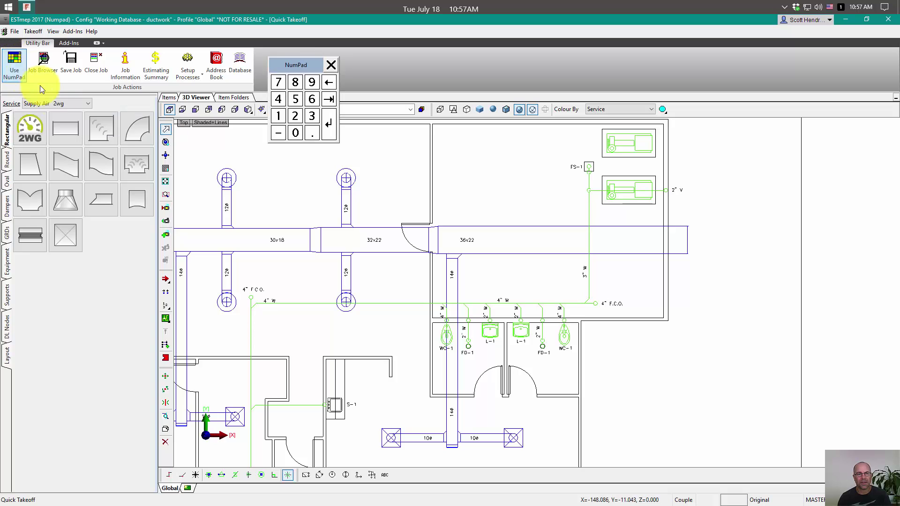
pyautogui.moveTo(300, 66); pyautogui.dragTo(109, 384)
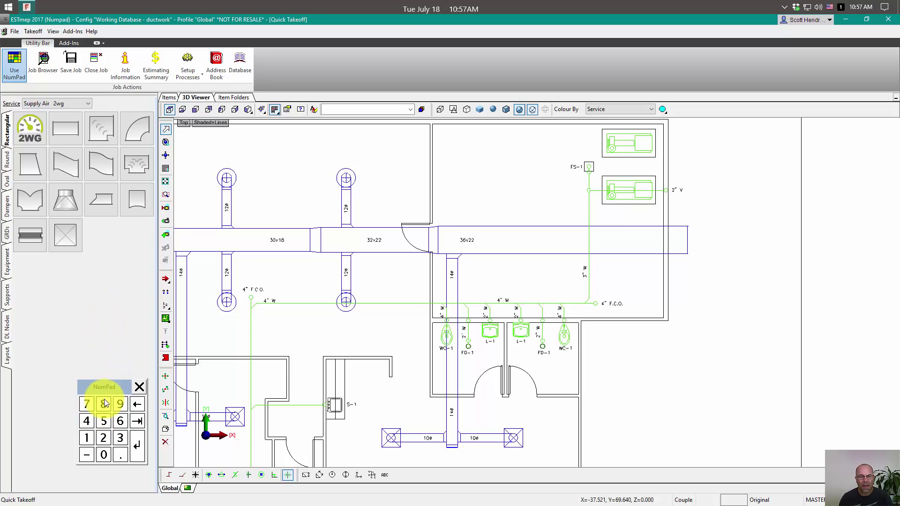
pyautogui.moveTo(106, 392)
pyautogui.mouseDown()
pyautogui.moveTo(105, 405)
pyautogui.moveTo(223, 322)
pyautogui.moveTo(270, 258)
pyautogui.moveTo(260, 183)
pyautogui.moveTo(415, 159)
pyautogui.moveTo(532, 163)
pyautogui.moveTo(522, 239)
pyautogui.moveTo(269, 243)
pyautogui.moveTo(201, 299)
pyautogui.moveTo(288, 243)
pyautogui.mouseUp()
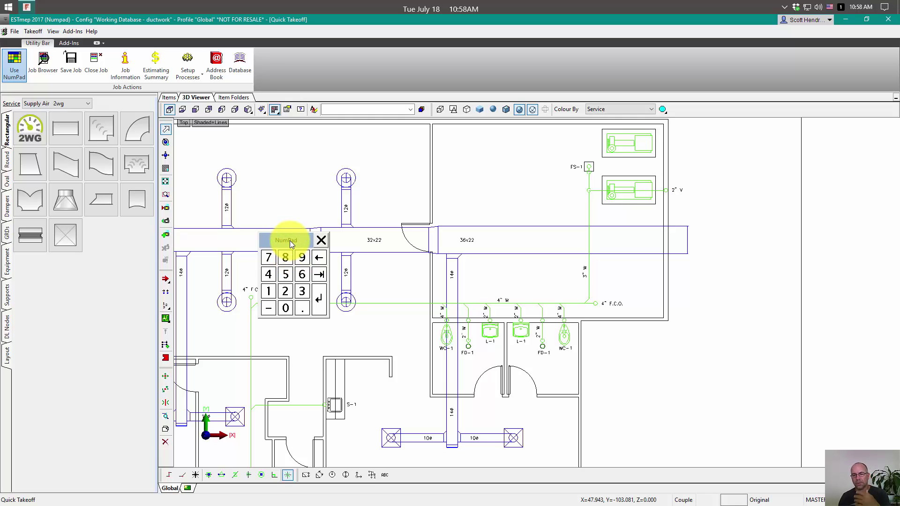
pyautogui.moveTo(290, 241)
pyautogui.mouseDown()
pyautogui.moveTo(206, 271)
pyautogui.moveTo(112, 412)
pyautogui.mouseUp()
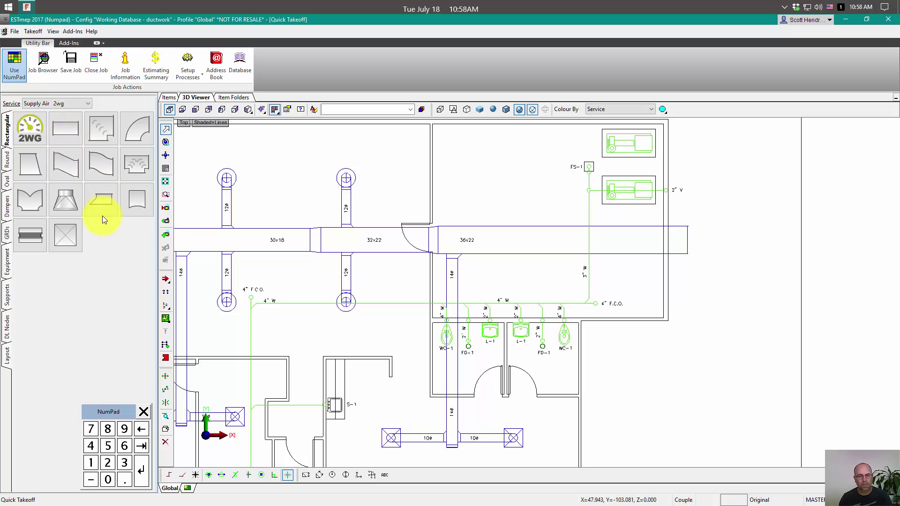
# Start a supply air design line and use the NumPad to set its size to 36 x 22 and elevation to 144
pyautogui.click(166, 320)
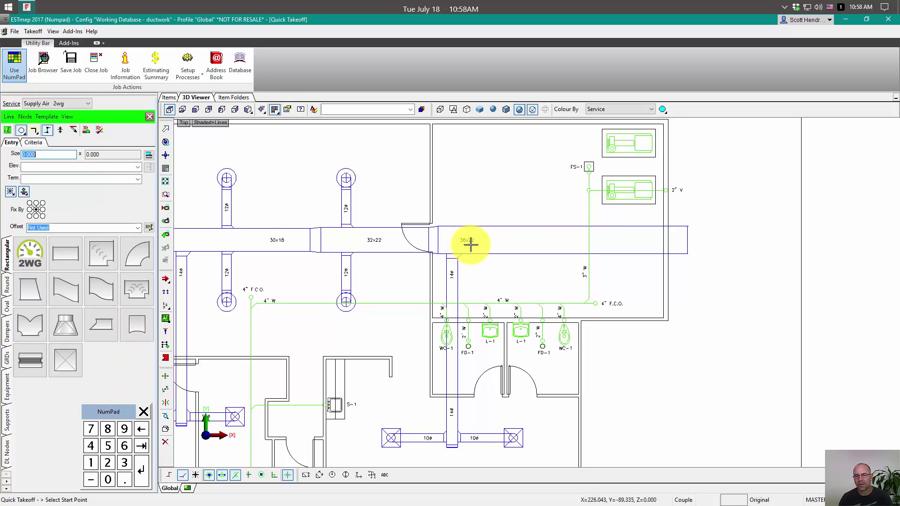
pyautogui.click(124, 464)
pyautogui.click(124, 445)
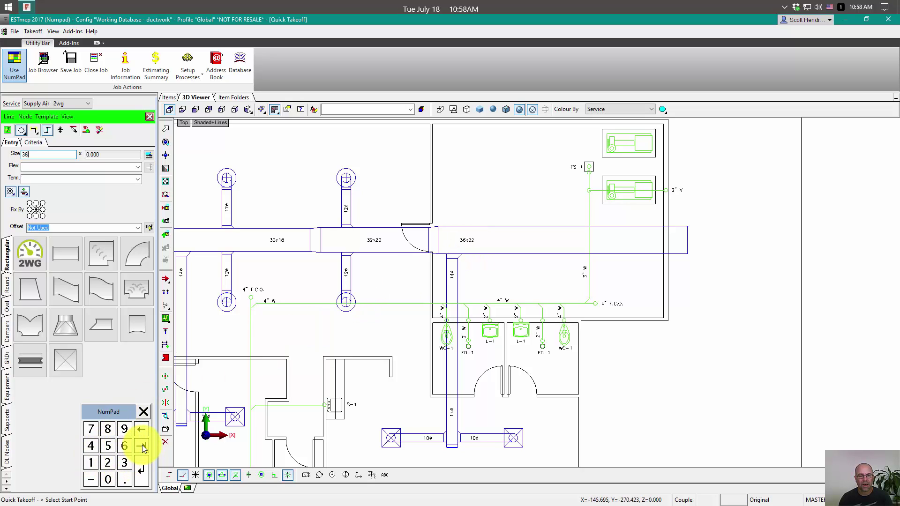
pyautogui.click(142, 446)
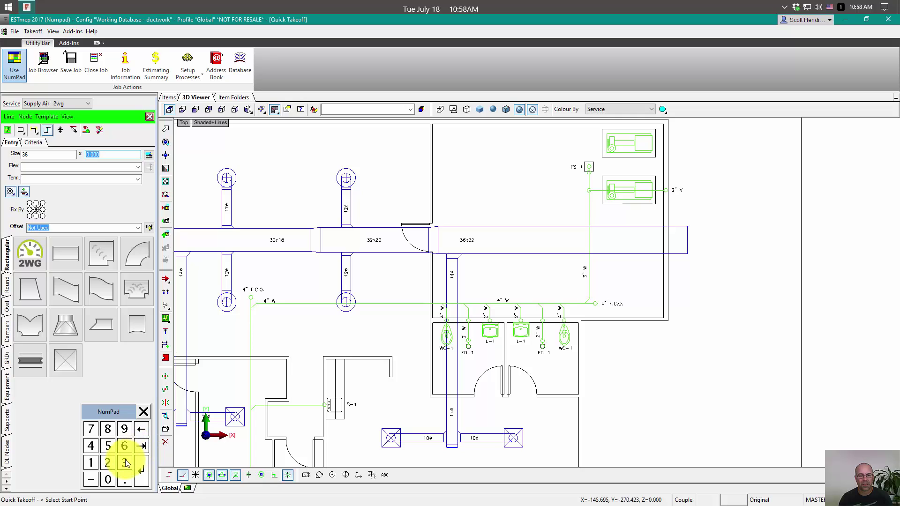
pyautogui.click(109, 462)
pyautogui.click(142, 447)
pyautogui.click(91, 463)
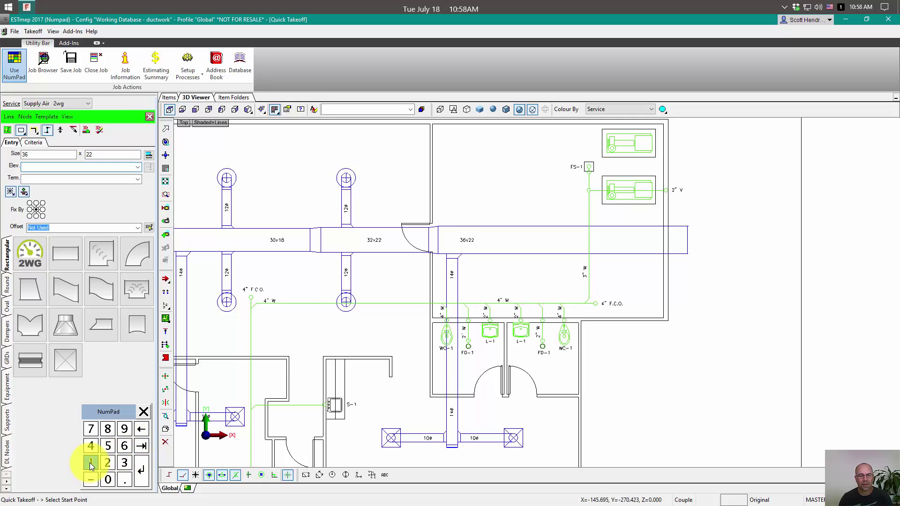
pyautogui.click(90, 446)
pyautogui.click(91, 447)
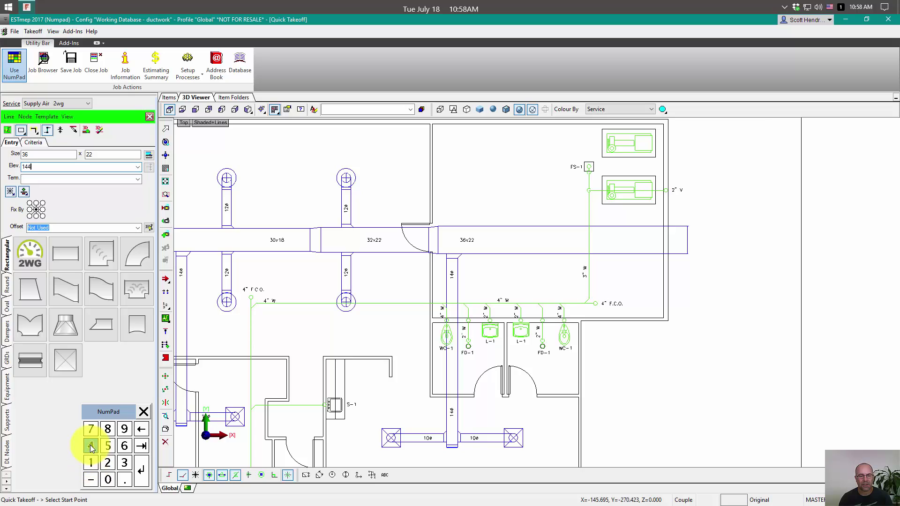
# Draw the design line along the 36x22 duct from its open end to the nearest branch, and finish the line command
pyautogui.click(687, 239)
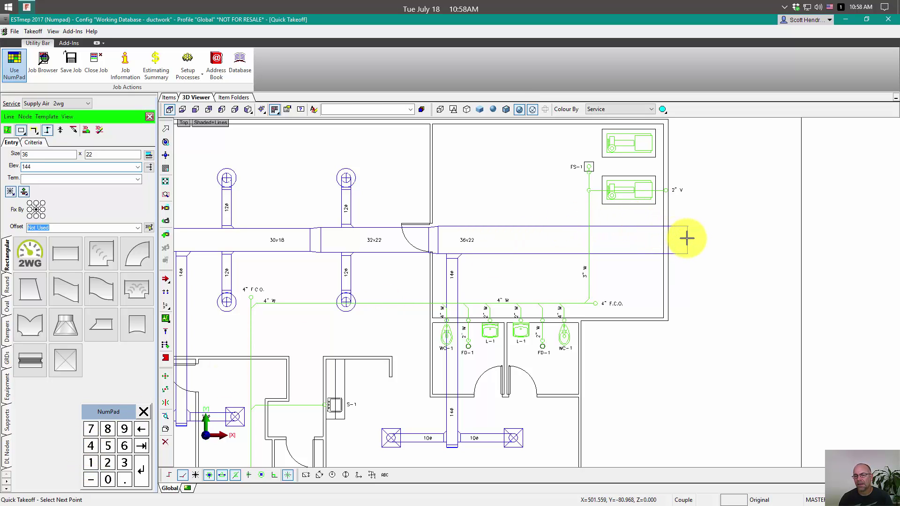
pyautogui.click(452, 240)
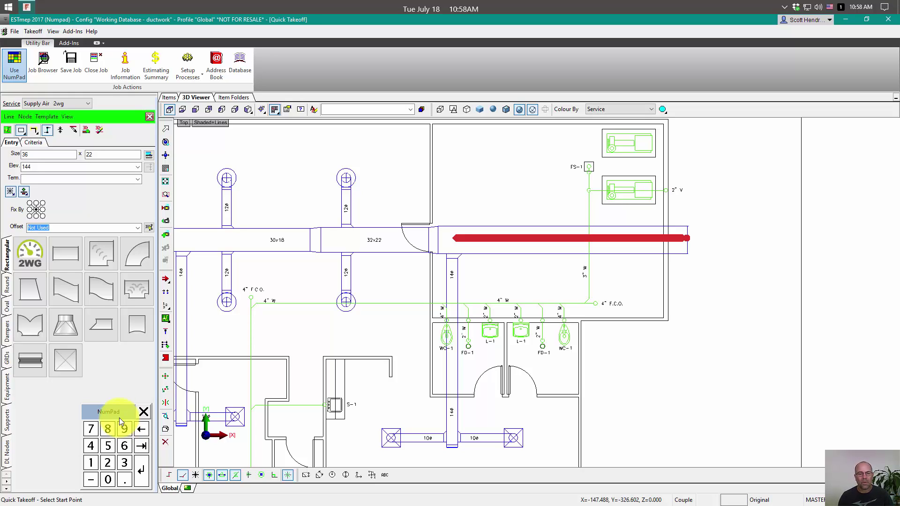
pyautogui.moveTo(113, 412); pyautogui.dragTo(116, 310)
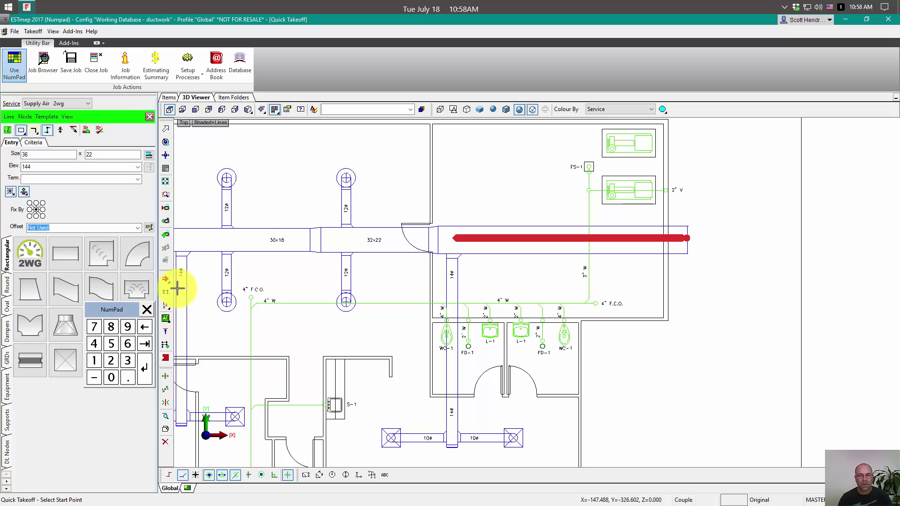
pyautogui.press('Escape')
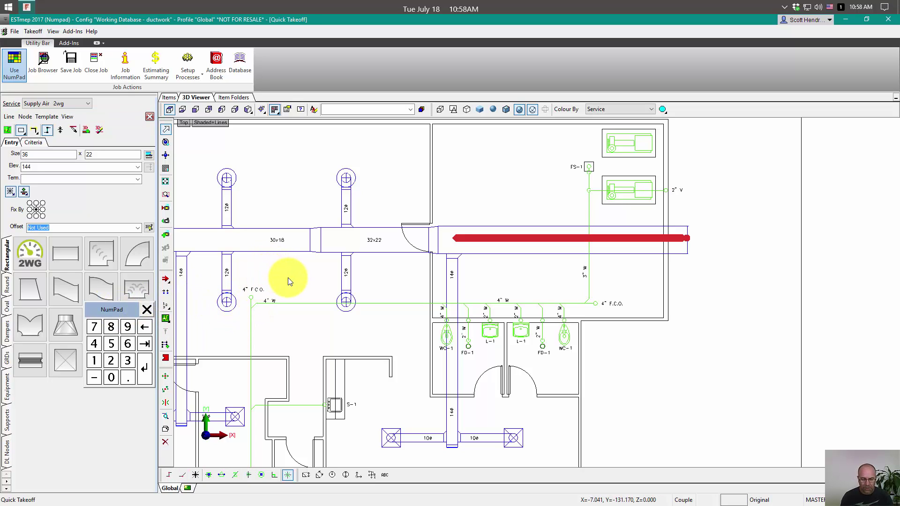
# Open the Numpad Editor by running editnumpad in the console, and place it beside the console
pyautogui.press('F12')
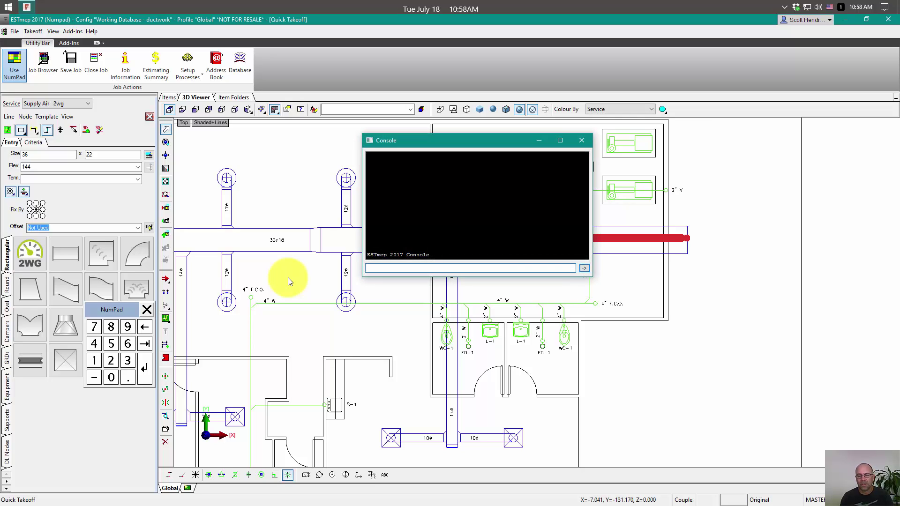
pyautogui.write('editnumpad')
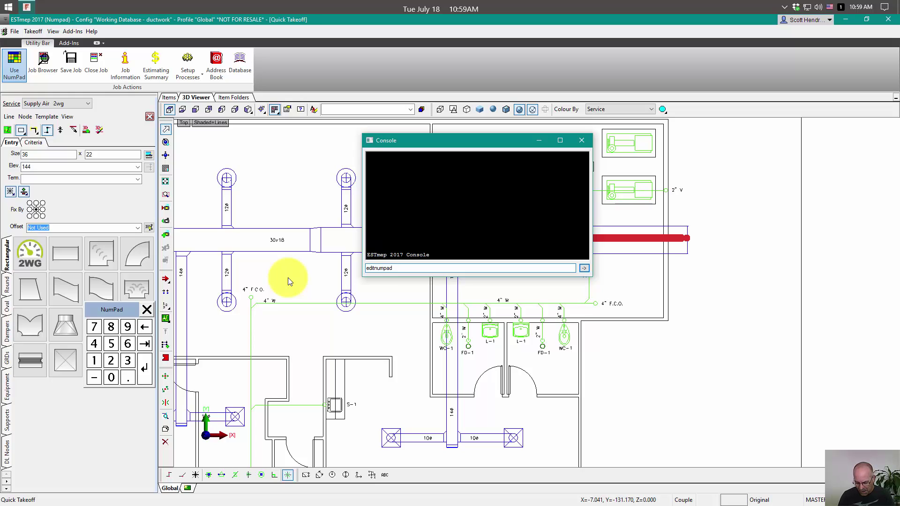
pyautogui.press('Return')
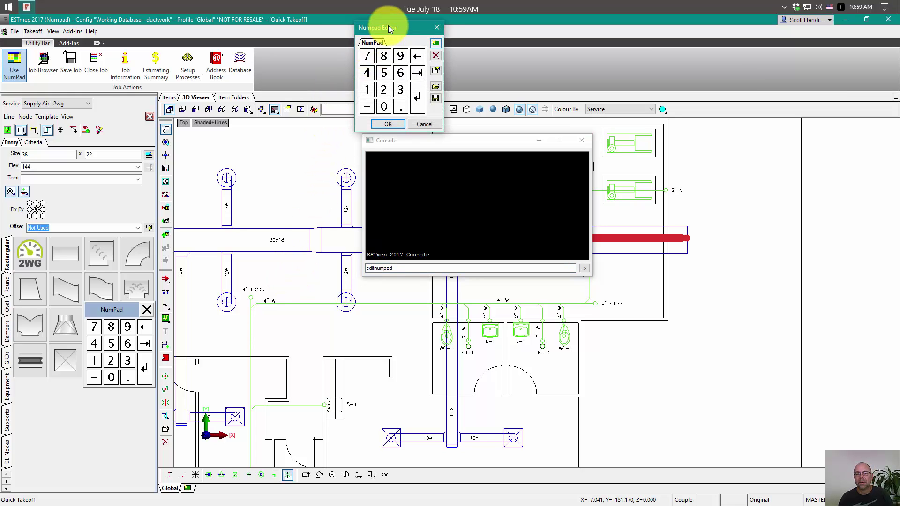
pyautogui.moveTo(390, 29); pyautogui.dragTo(271, 175)
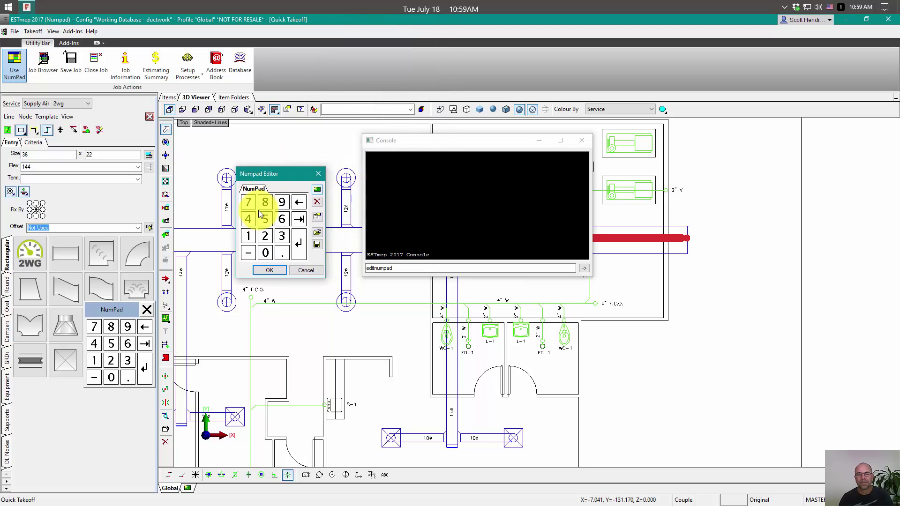
# Save the keypad layout as Speedpad in the Working Database - ductwork folder, and close the editor and console
pyautogui.click(317, 245)
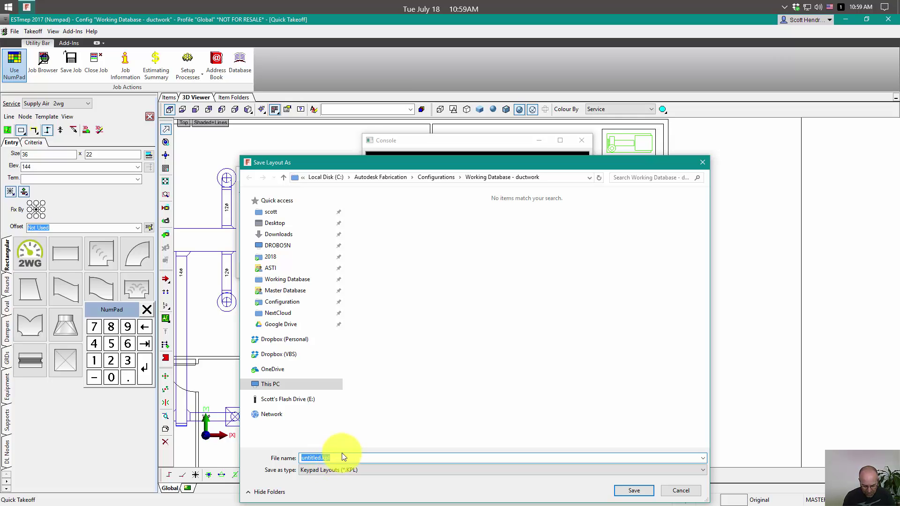
pyautogui.write('Speedpad')
pyautogui.click(625, 493)
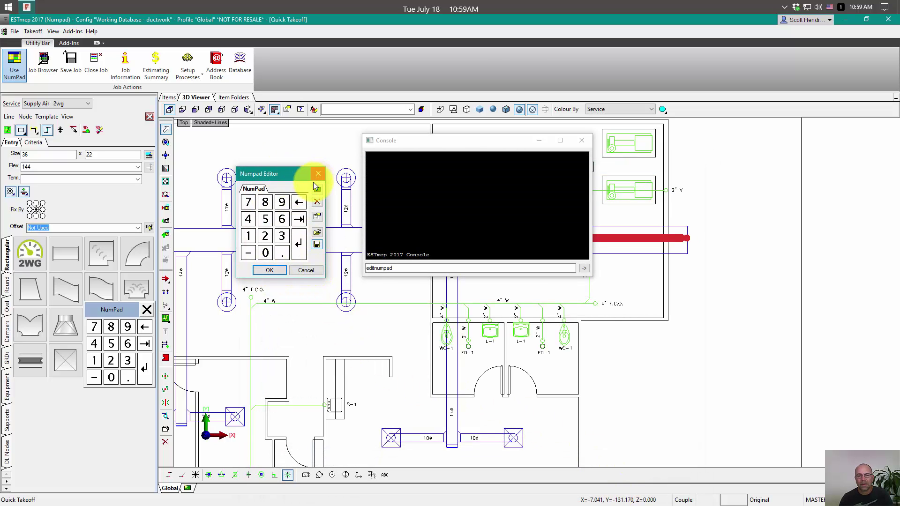
pyautogui.click(305, 271)
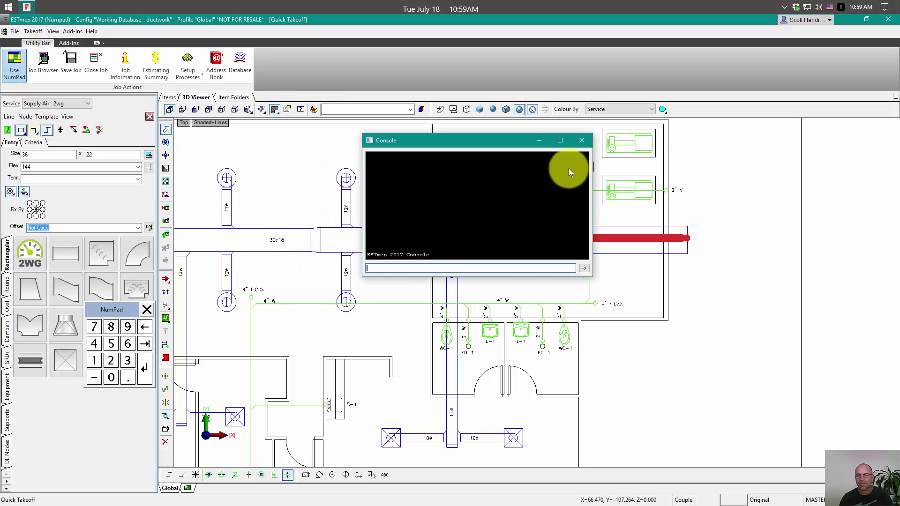
pyautogui.click(580, 142)
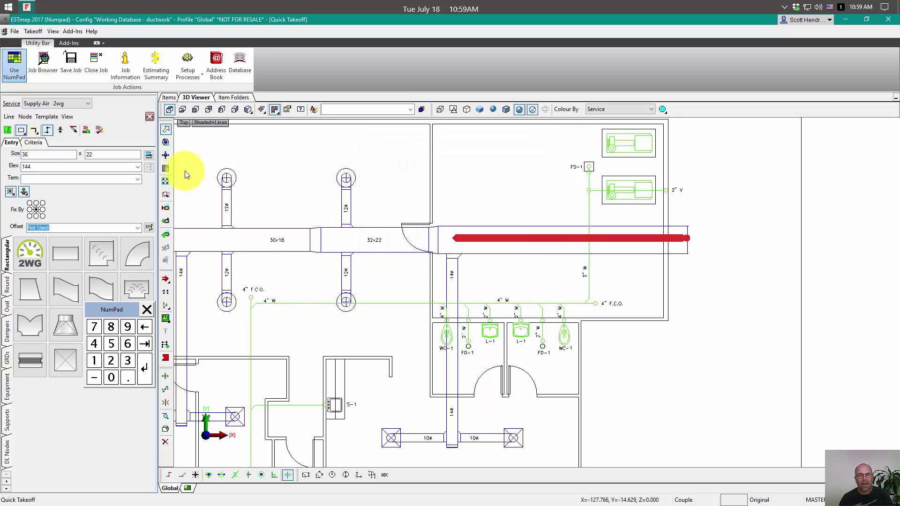
# Leave the design line entry, quit without saving the Numpad job, and restart ESTmep 2017
pyautogui.click(149, 116)
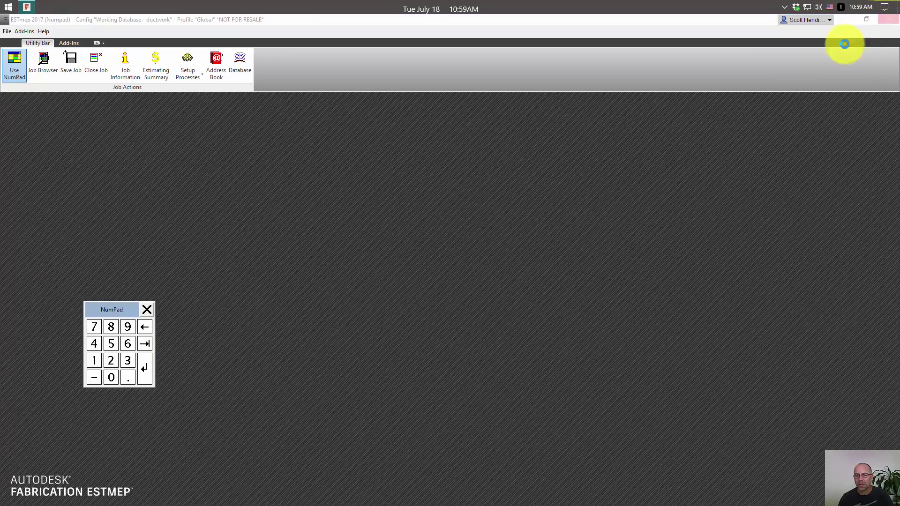
pyautogui.click(888, 20)
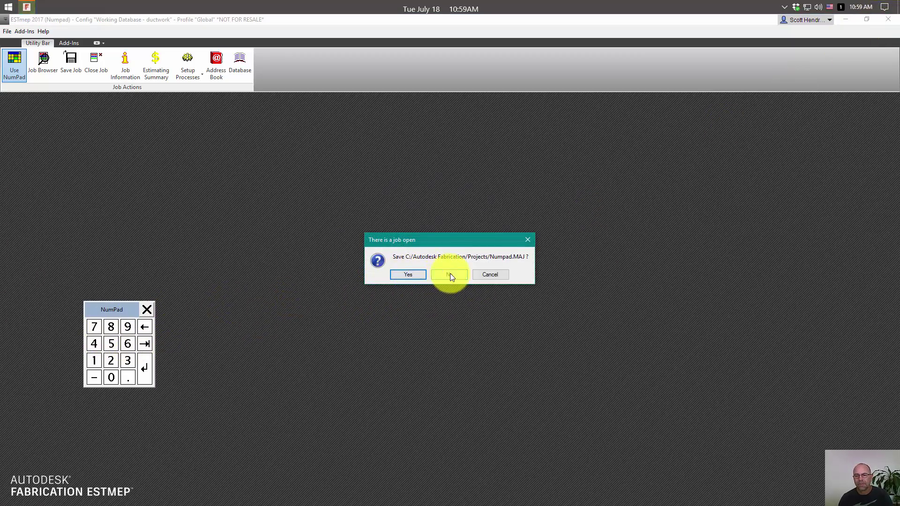
pyautogui.click(450, 275)
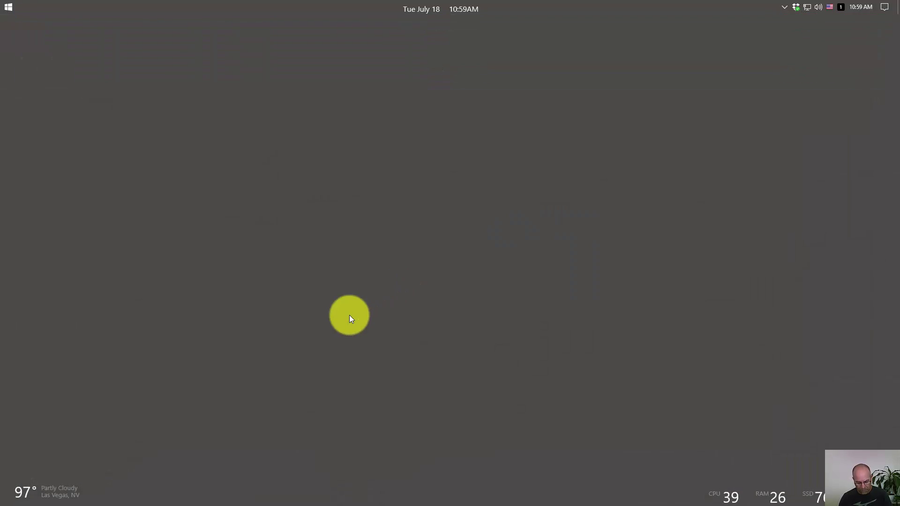
pyautogui.press('super')
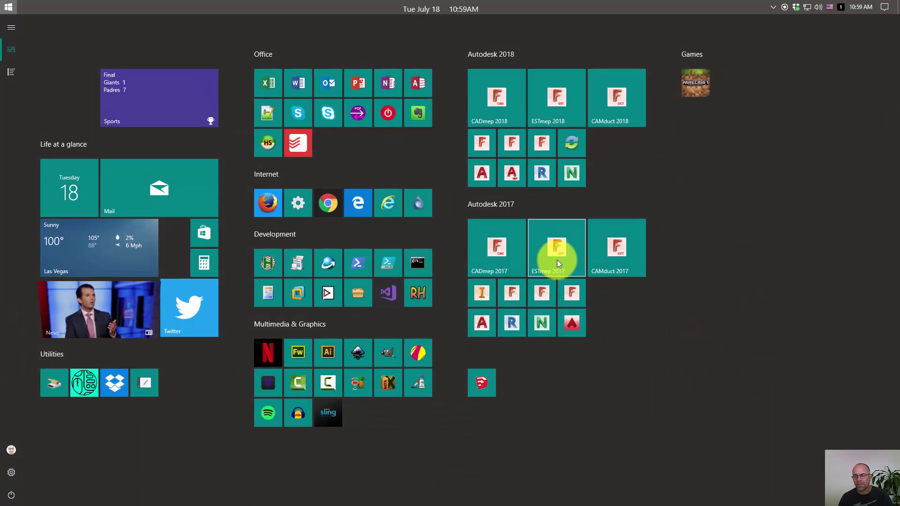
pyautogui.click(556, 260)
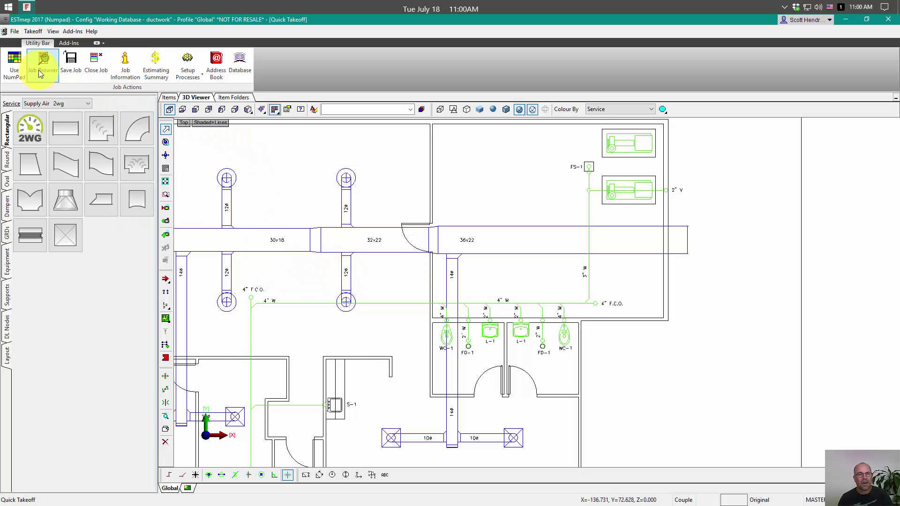
# Turn on Use NumPad, start a new design line and enable Use Speed Pad for its size entry
pyautogui.click(15, 63)
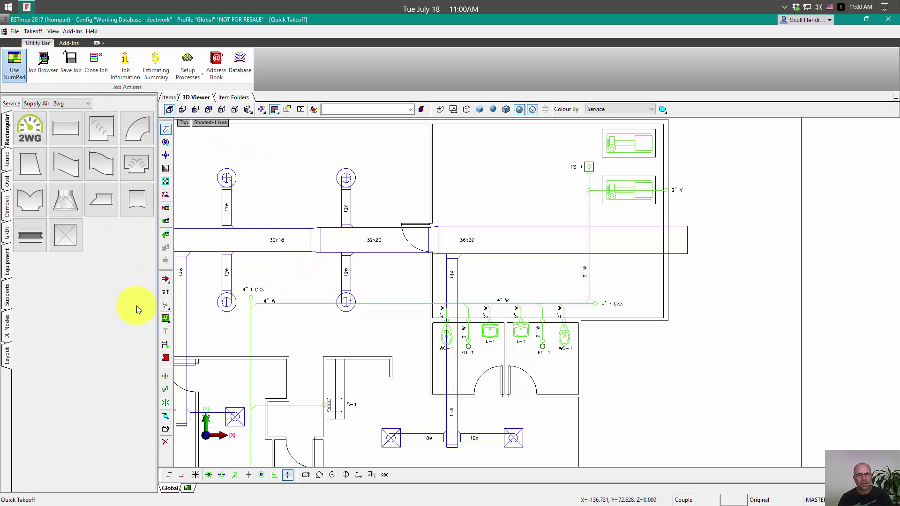
pyautogui.click(165, 358)
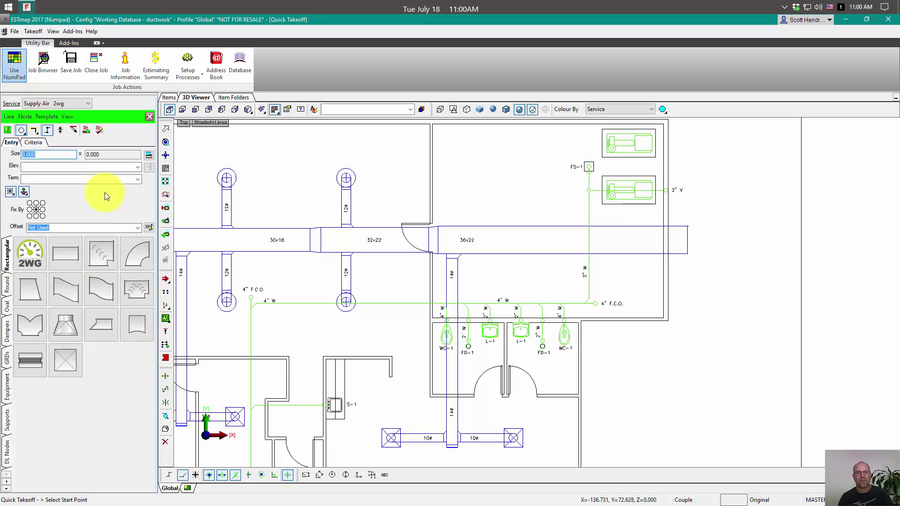
pyautogui.click(67, 117)
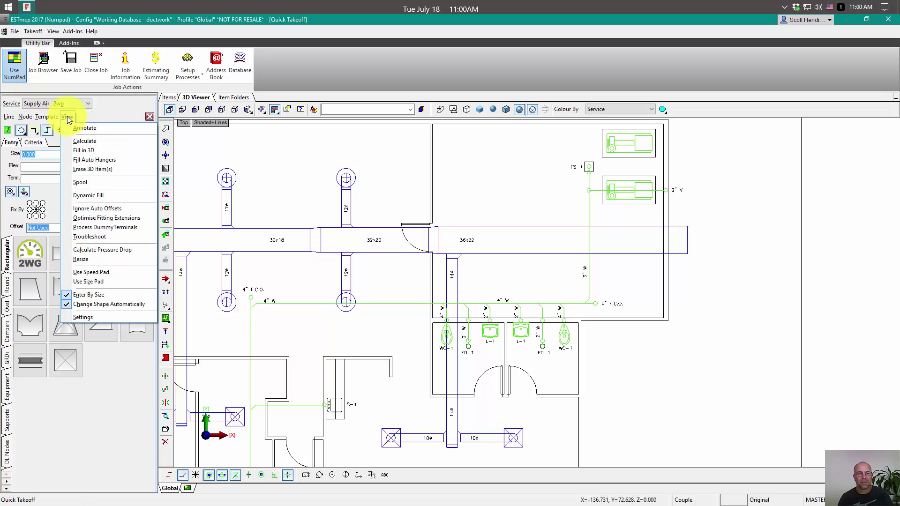
pyautogui.click(77, 273)
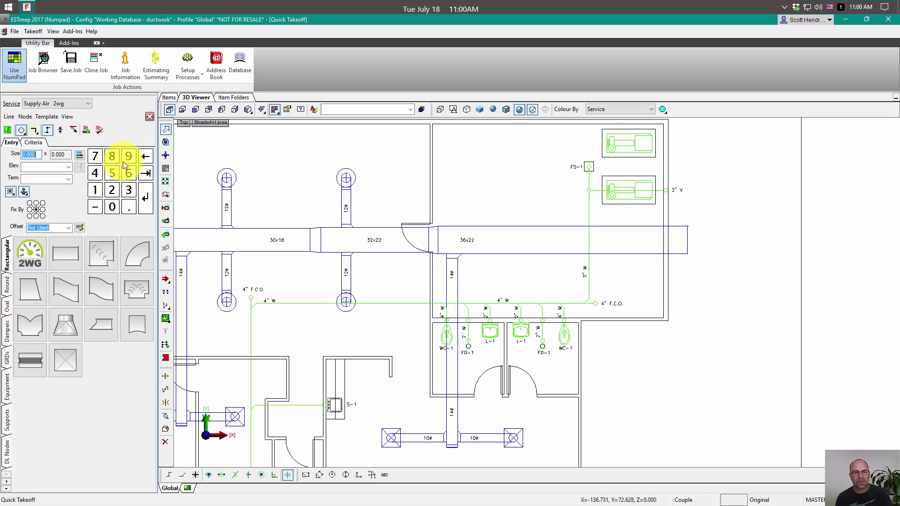
# Show the floating NumPad for comparison with the built-in keypad and hide it again
pyautogui.click(14, 66)
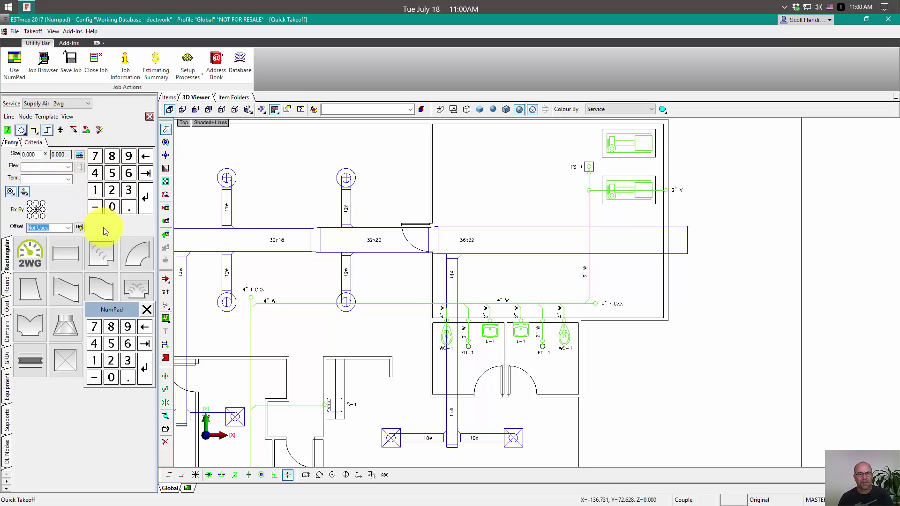
pyautogui.click(14, 65)
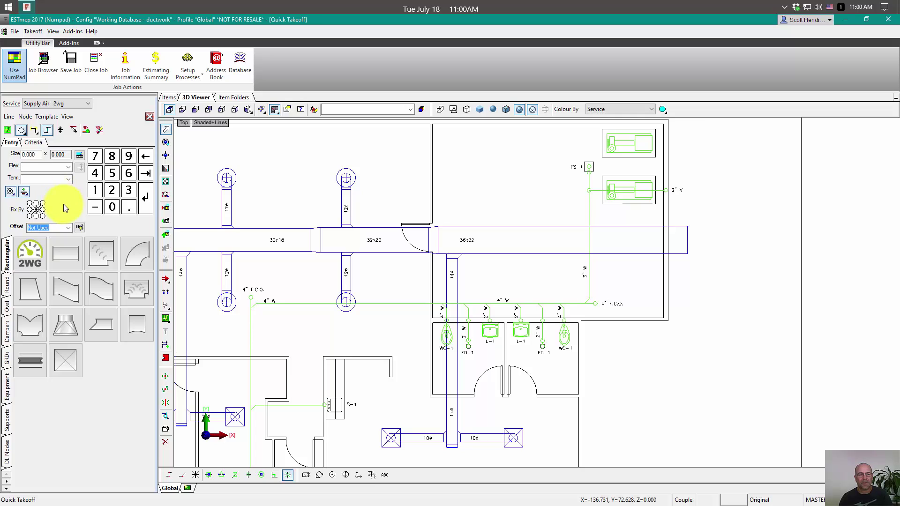
# Set the design line size to 36 x 22 using the on-screen Speed Pad
pyautogui.click(35, 155)
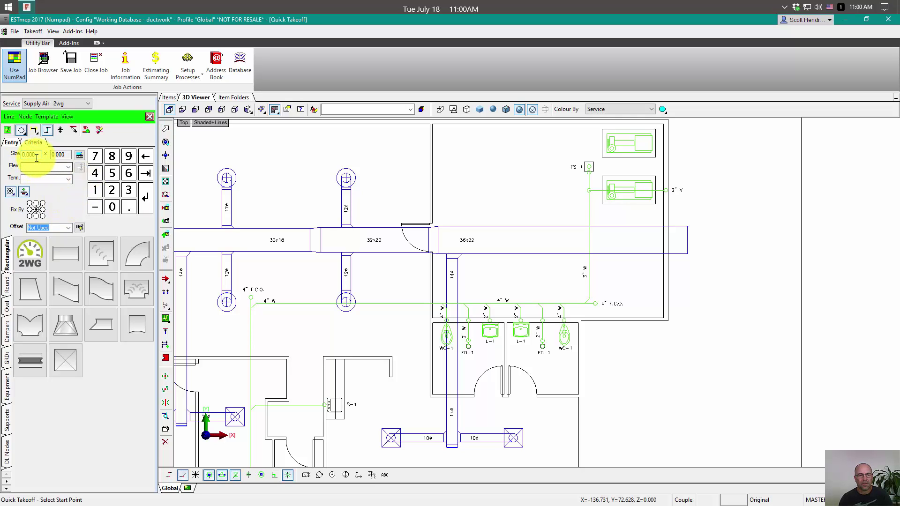
pyautogui.click(36, 156)
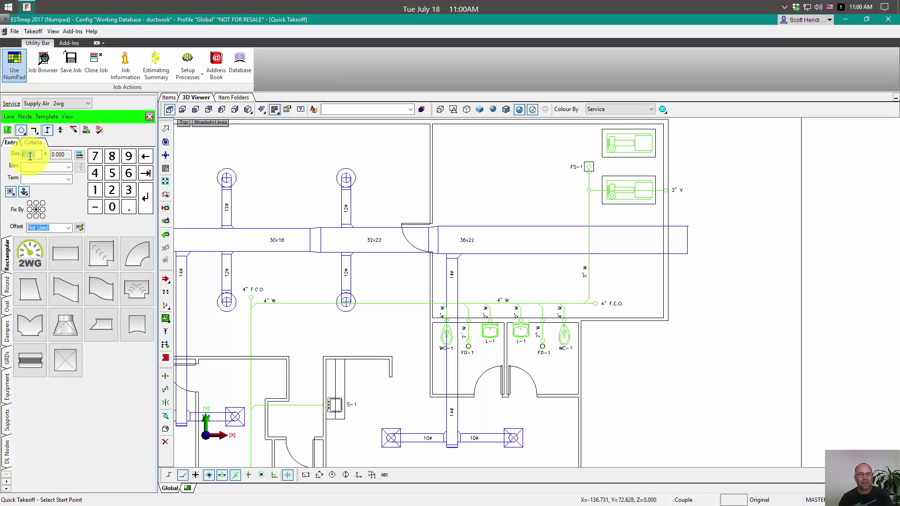
pyautogui.click(128, 190)
pyautogui.click(128, 173)
pyautogui.click(145, 175)
pyautogui.click(111, 190)
pyautogui.click(111, 189)
pyautogui.click(145, 174)
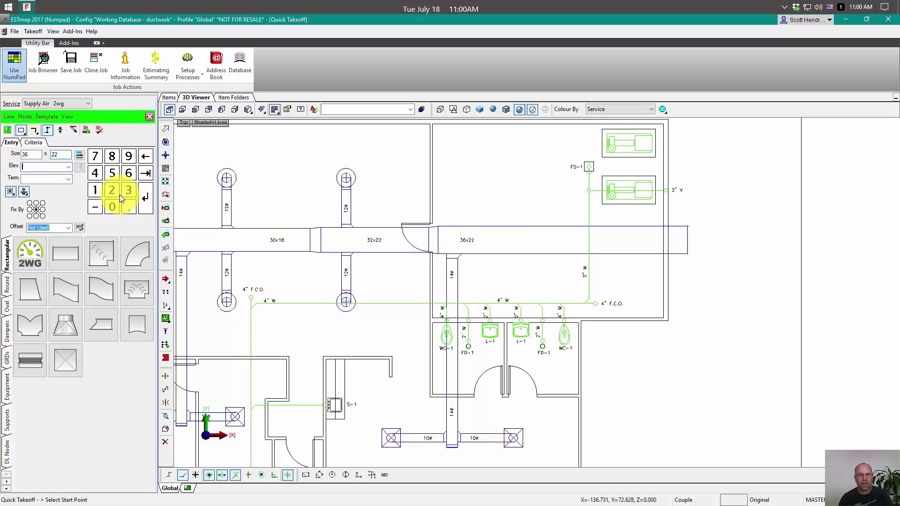
# Set the elevation to 144 and draw the design line along the 36x22 main from its open end to the first 14ø branch
pyautogui.click(94, 189)
pyautogui.click(95, 173)
pyautogui.click(95, 173)
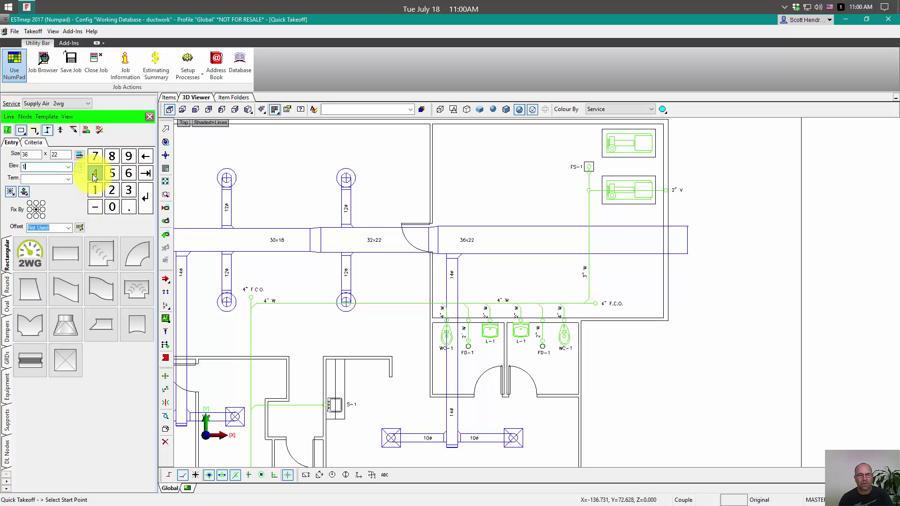
pyautogui.click(687, 240)
pyautogui.click(452, 240)
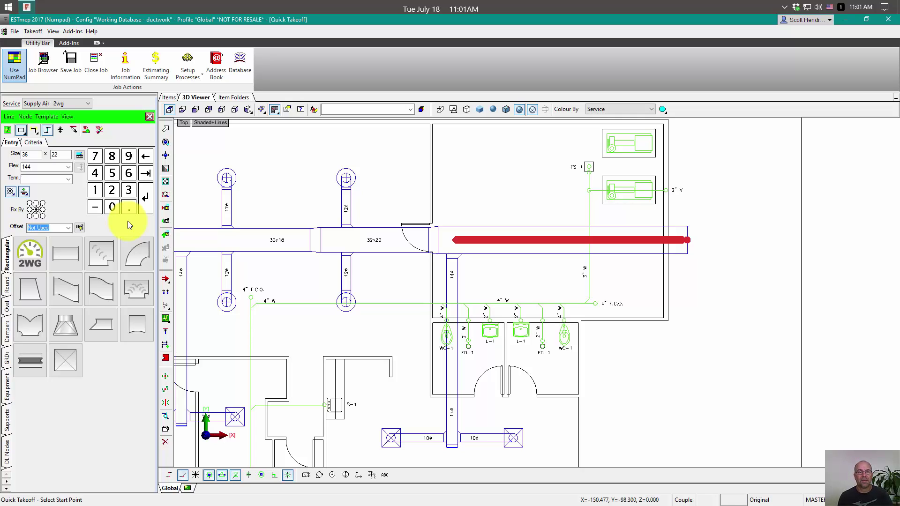
# Look up the Use Size Pad option, then show the floating NumPad and place it below the fitting buttons
pyautogui.click(67, 116)
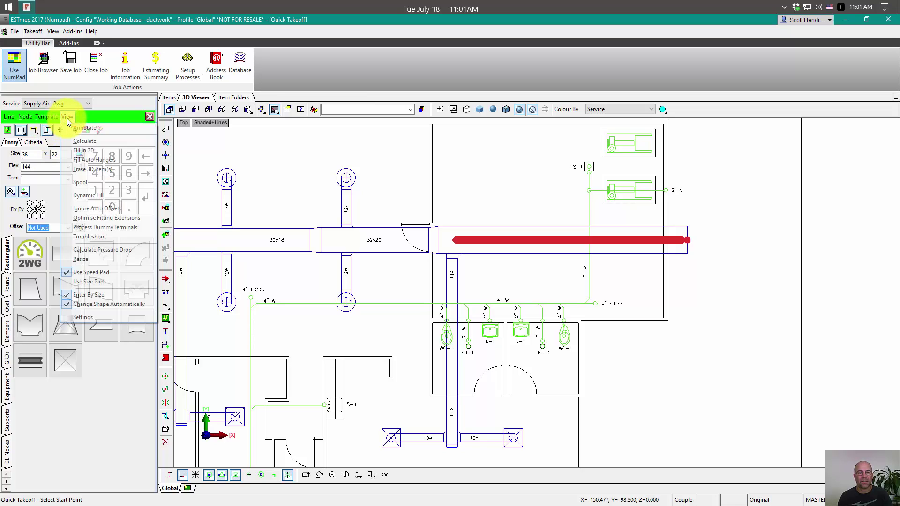
pyautogui.click(94, 281)
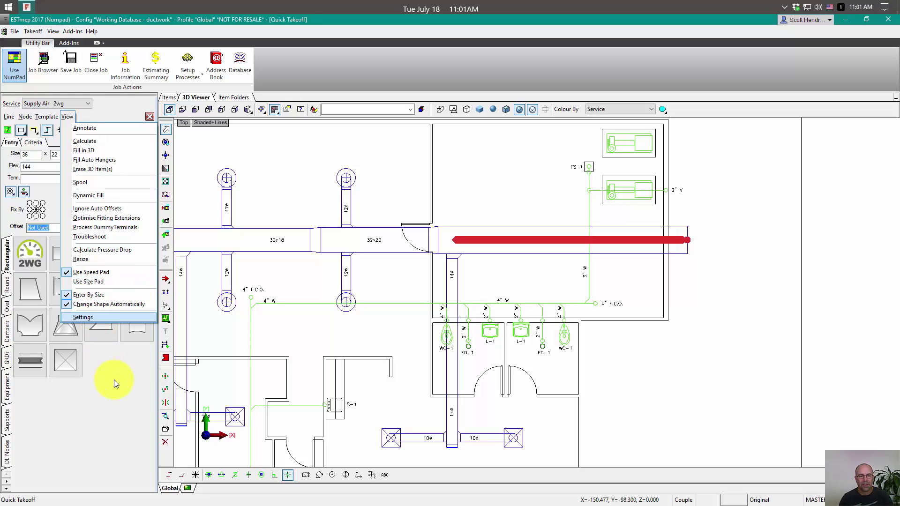
pyautogui.click(17, 71)
pyautogui.moveTo(119, 306); pyautogui.dragTo(105, 368)
# Open the console and run editnumpad to bring up the Numpad Editor
pyautogui.press('Escape')
pyautogui.press('F11')
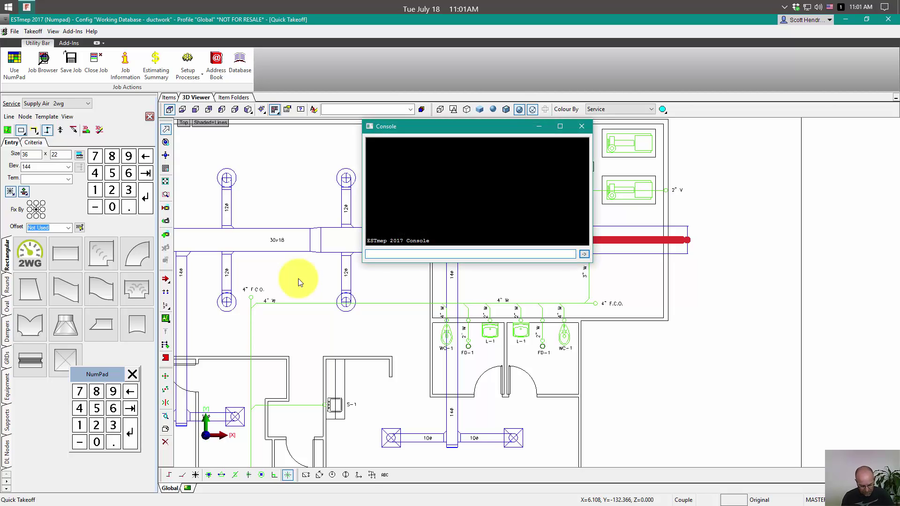
pyautogui.write('editnumpad')
pyautogui.press('Return')
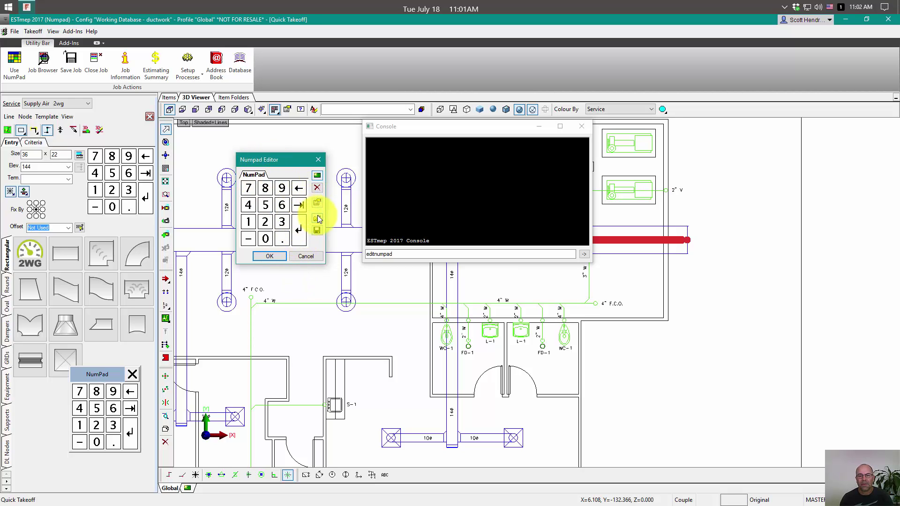
# Add a new keypad described as Sizepad with 4 x 4 cells and a gap of 2 units
pyautogui.click(319, 176)
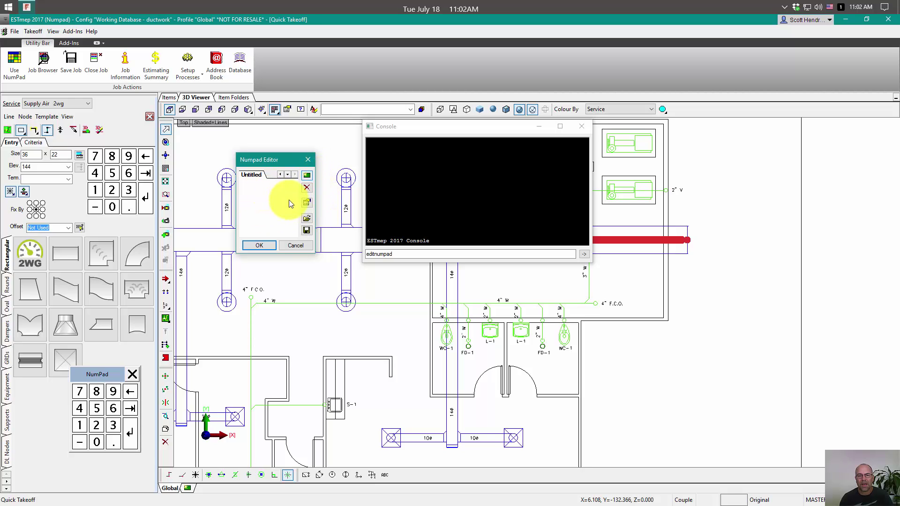
pyautogui.click(306, 202)
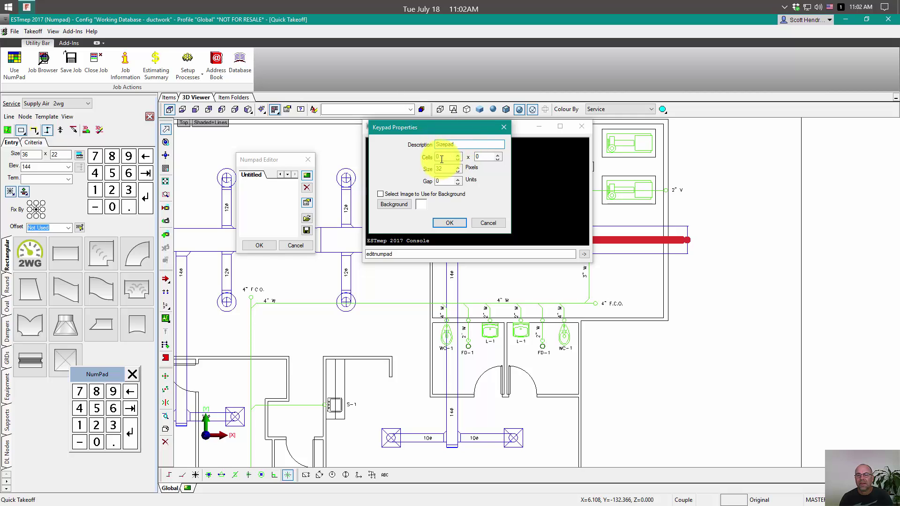
pyautogui.click(444, 157)
pyautogui.doubleClick(441, 157)
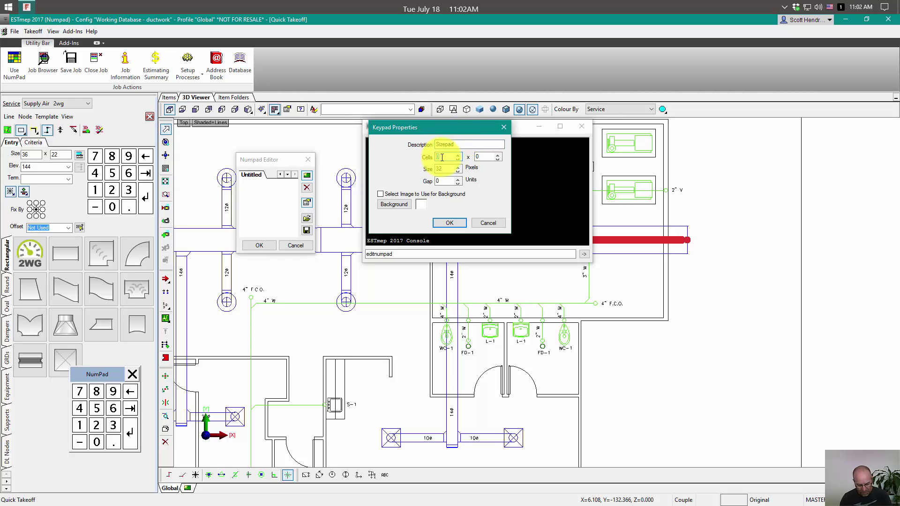
pyautogui.write('4')
pyautogui.doubleClick(485, 156)
pyautogui.write('4')
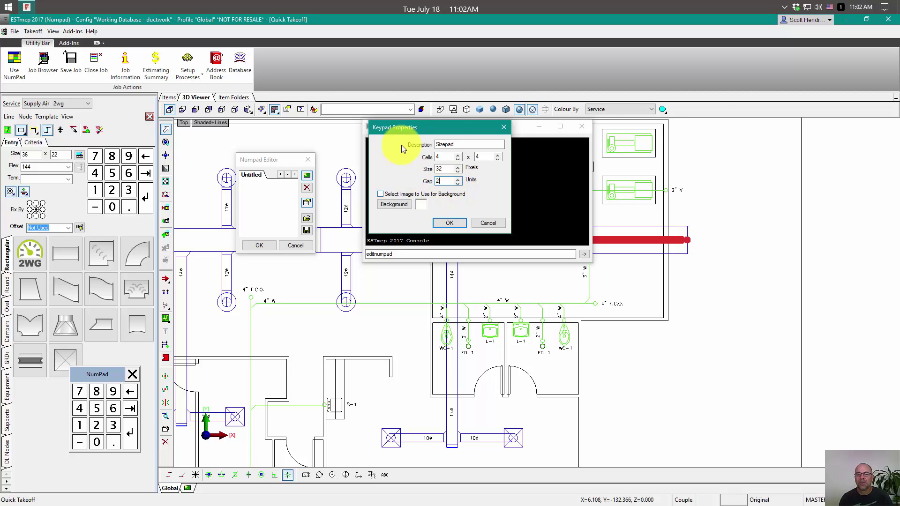
pyautogui.click(452, 223)
# Add a button described as 36 to the first Sizepad cell, with key presses 3, 6, Tab
pyautogui.moveTo(287, 161); pyautogui.dragTo(319, 148)
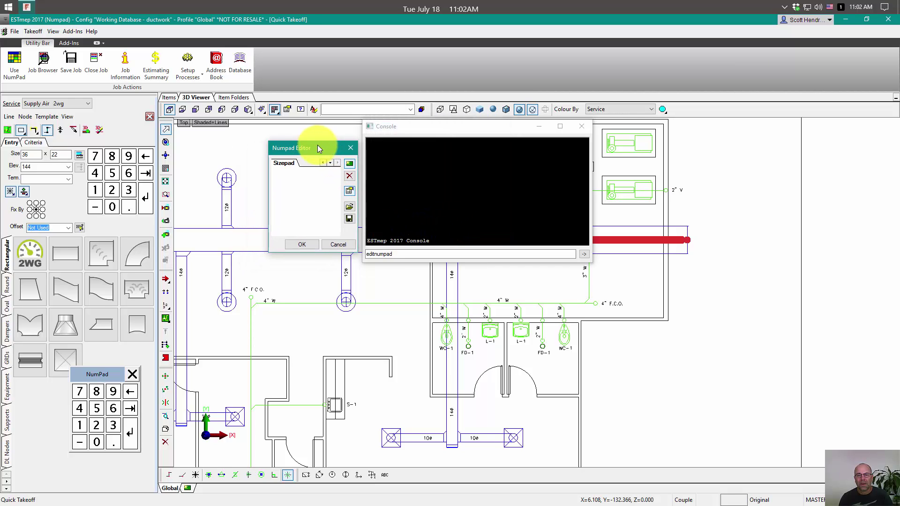
pyautogui.rightClick(287, 177)
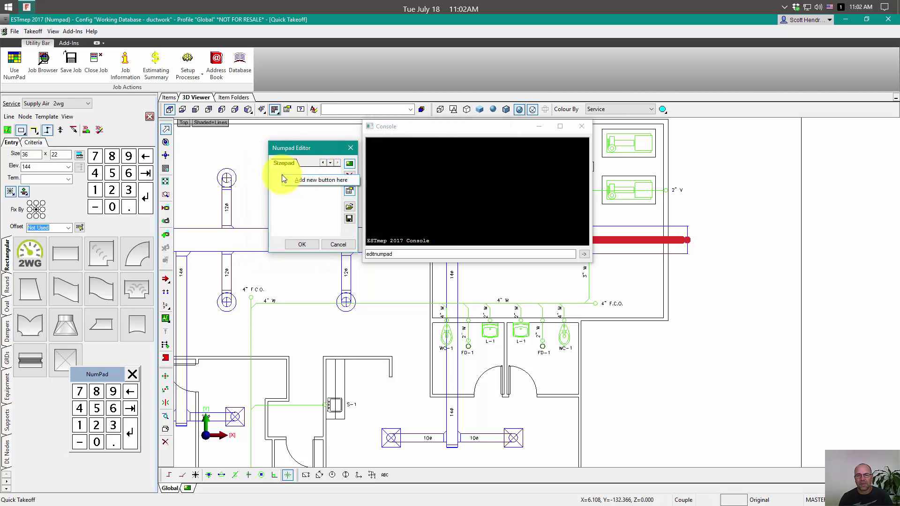
pyautogui.click(293, 179)
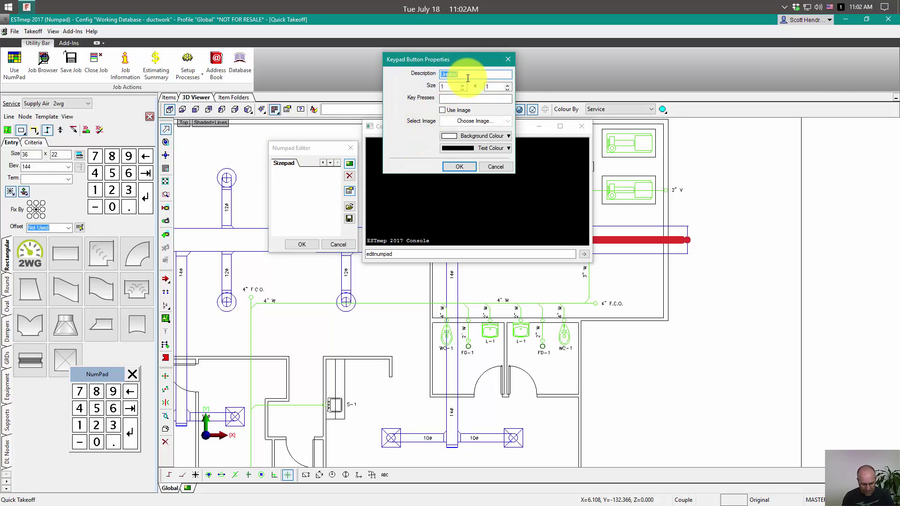
pyautogui.write('36')
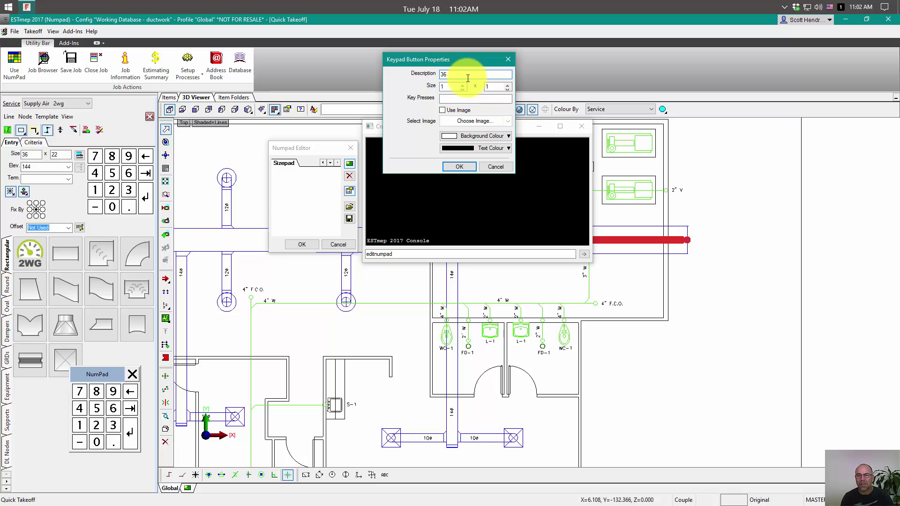
pyautogui.click(451, 100)
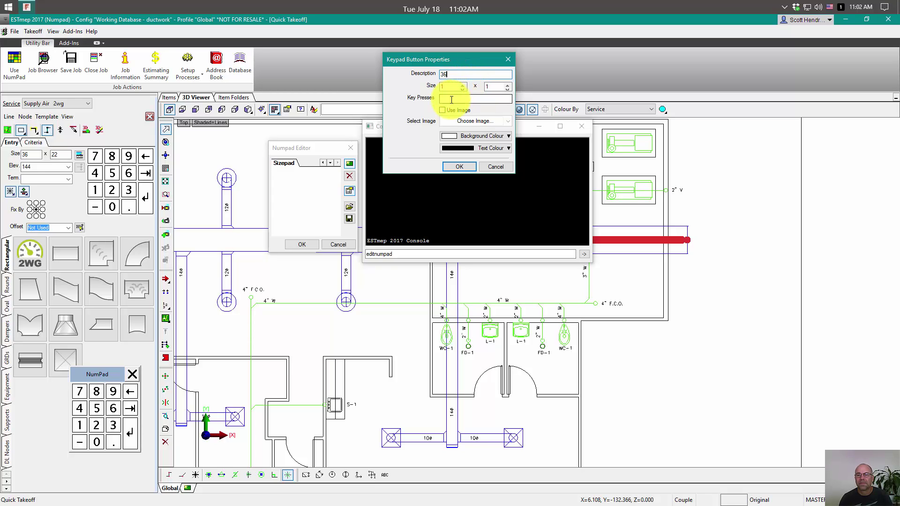
pyautogui.click(443, 86)
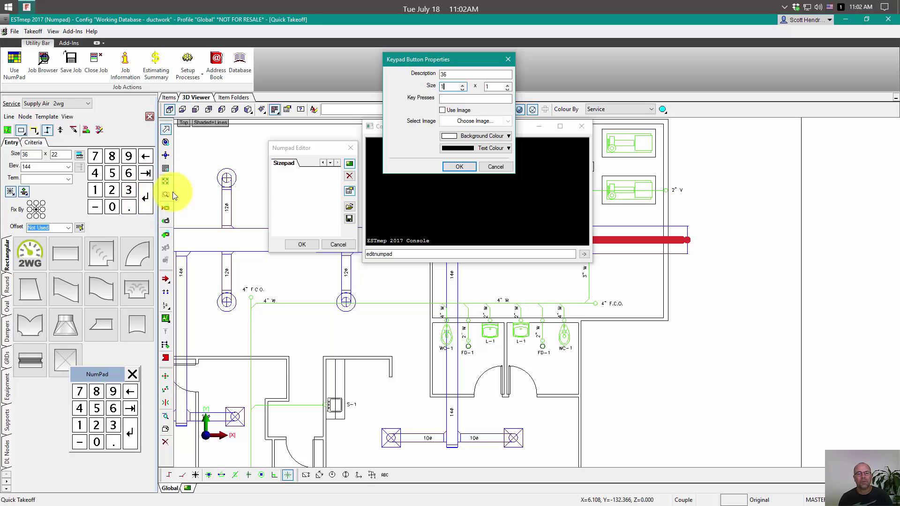
pyautogui.click(449, 100)
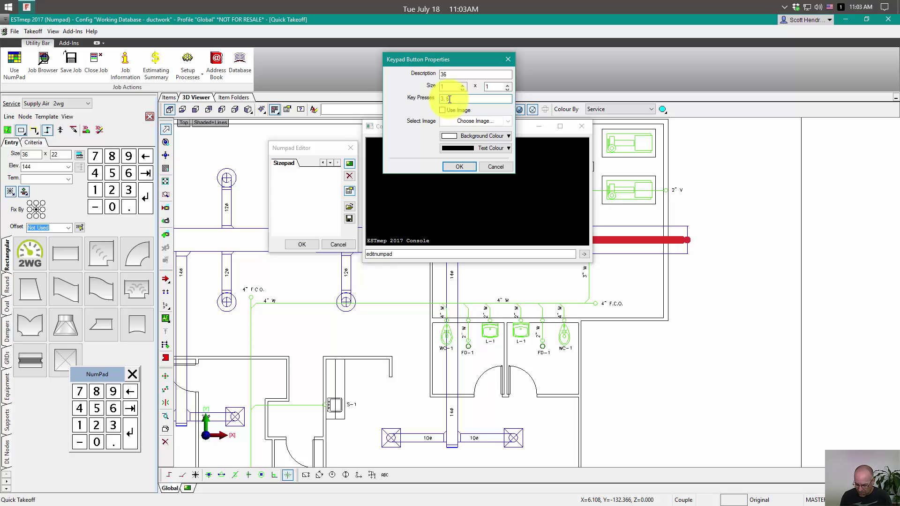
pyautogui.press('Tab')
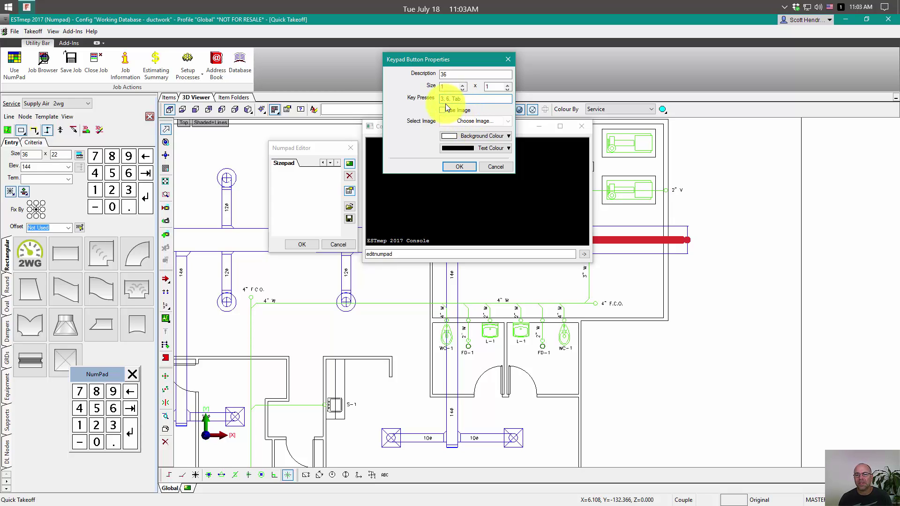
pyautogui.doubleClick(442, 75)
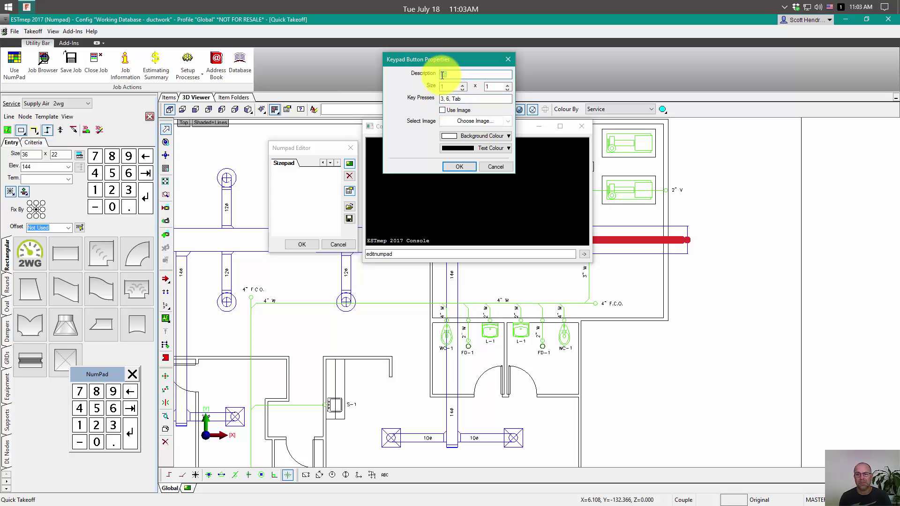
pyautogui.click(459, 168)
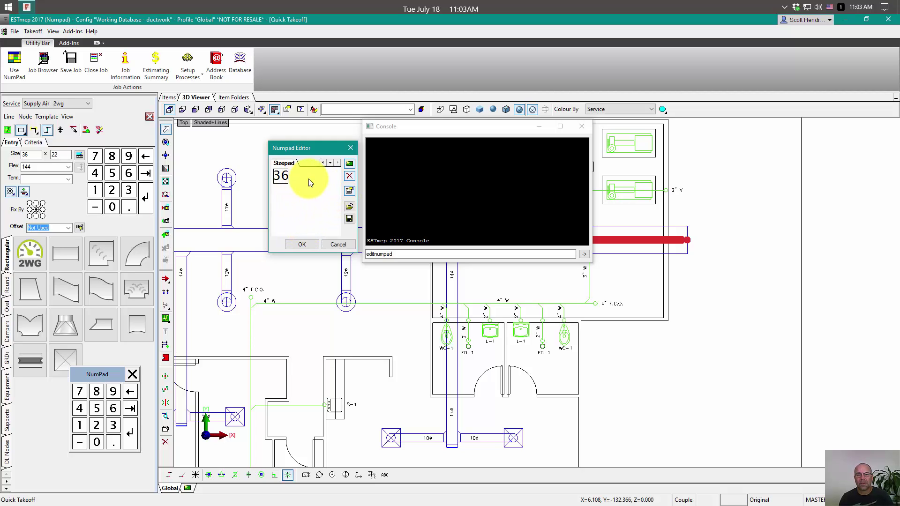
# Add a button described as 22 beside the 36 button, with key presses 2, 2, Tab
pyautogui.click(345, 191)
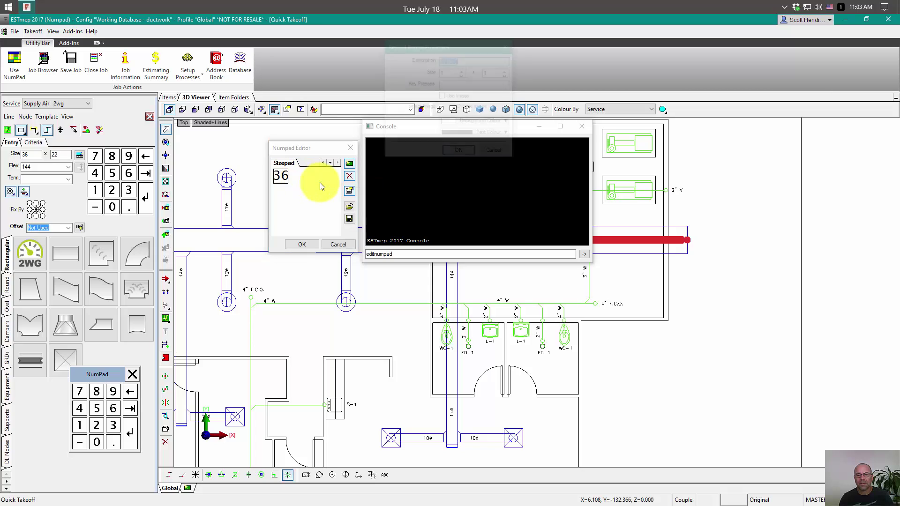
pyautogui.write('22')
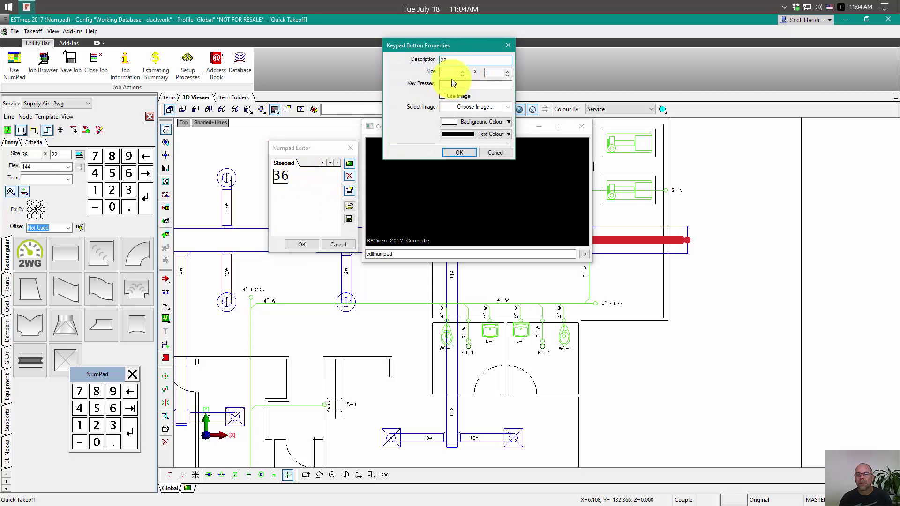
pyautogui.click(450, 84)
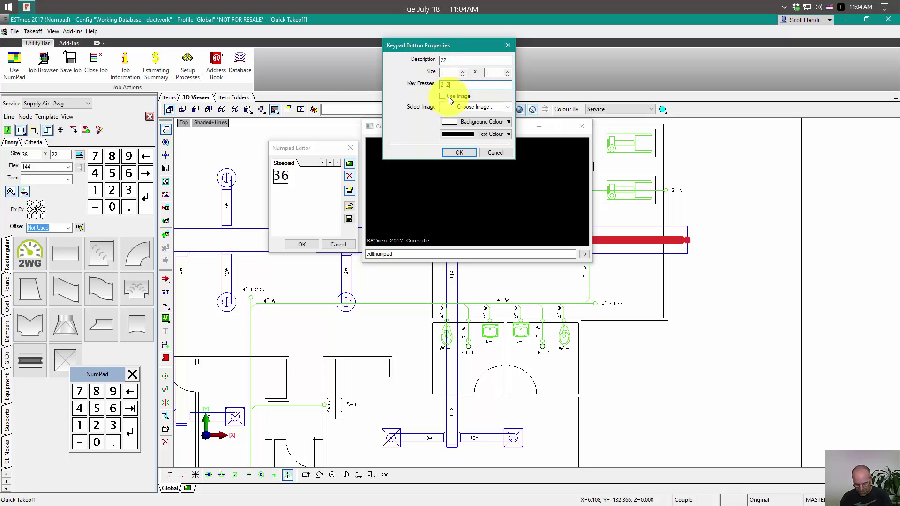
pyautogui.press('Tab')
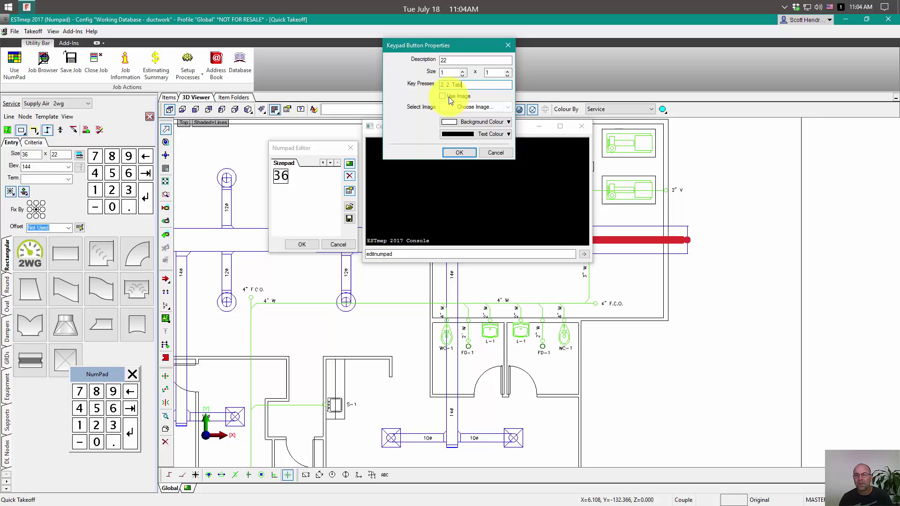
pyautogui.click(458, 152)
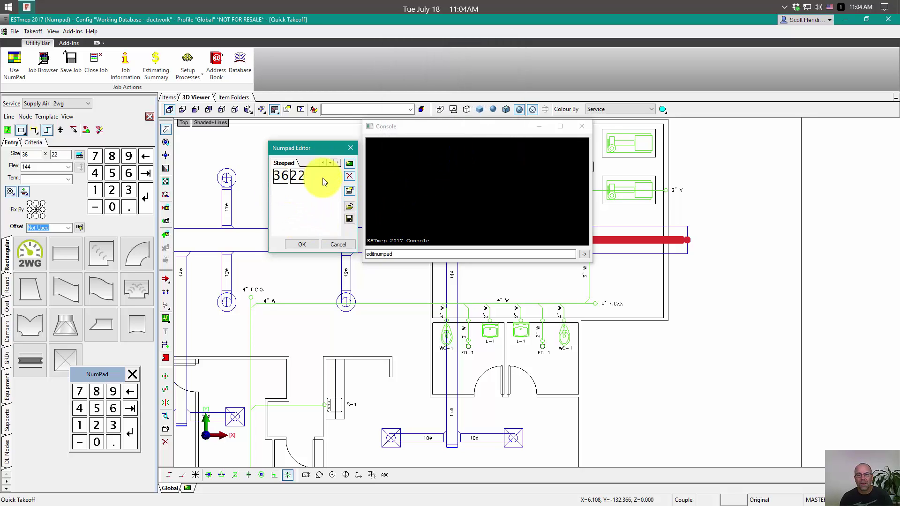
# Save the layout as Sizepad in the Working Database - ductwork folder, and close the editor and the floating NumPad
pyautogui.click(349, 220)
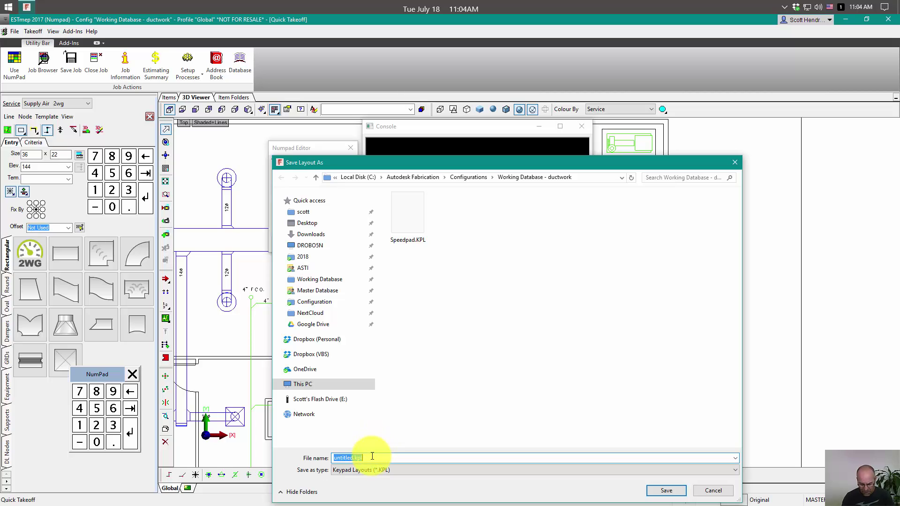
pyautogui.write('Sizepad')
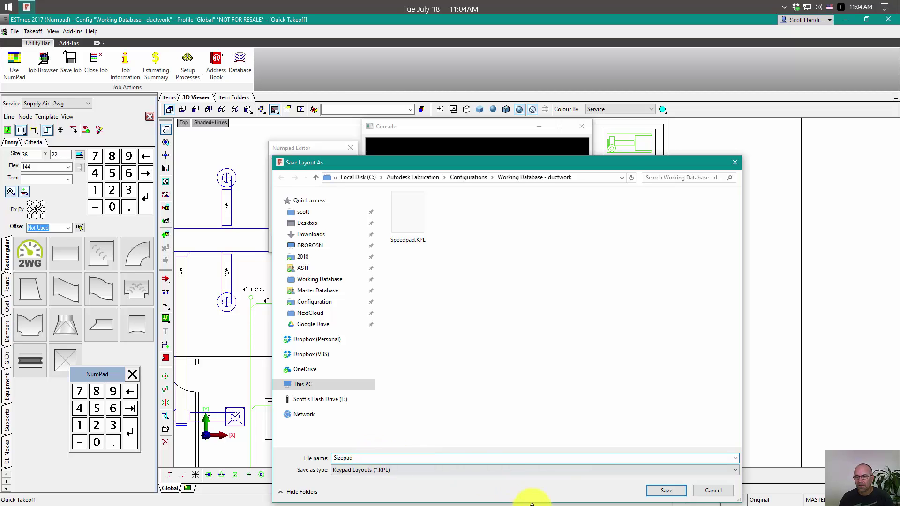
pyautogui.click(666, 490)
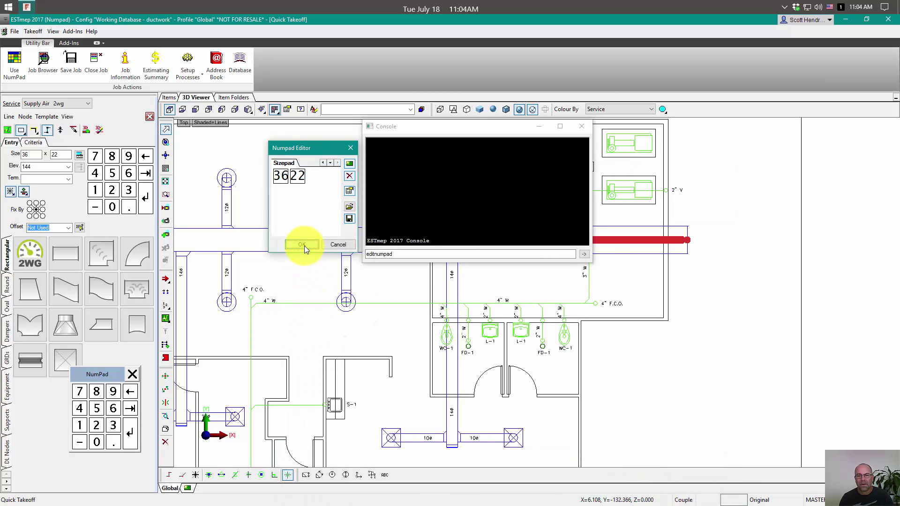
pyautogui.click(303, 245)
pyautogui.click(83, 376)
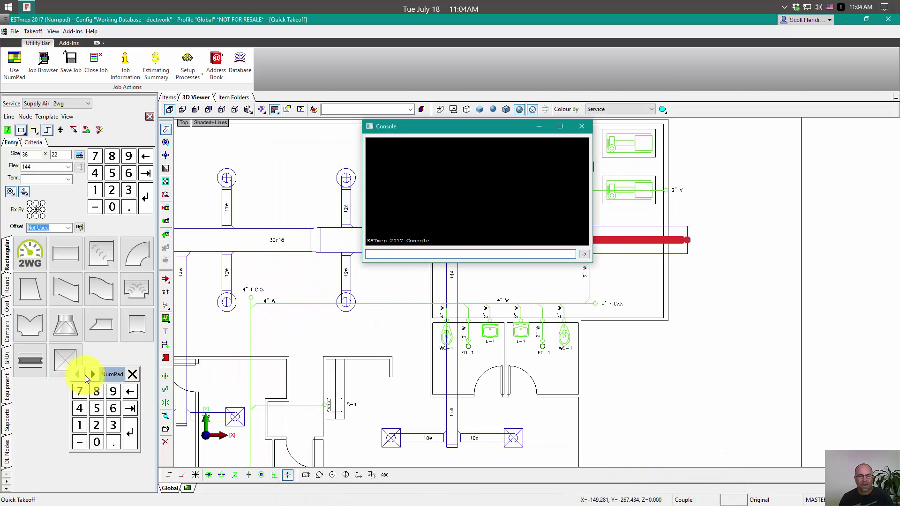
pyautogui.click(15, 65)
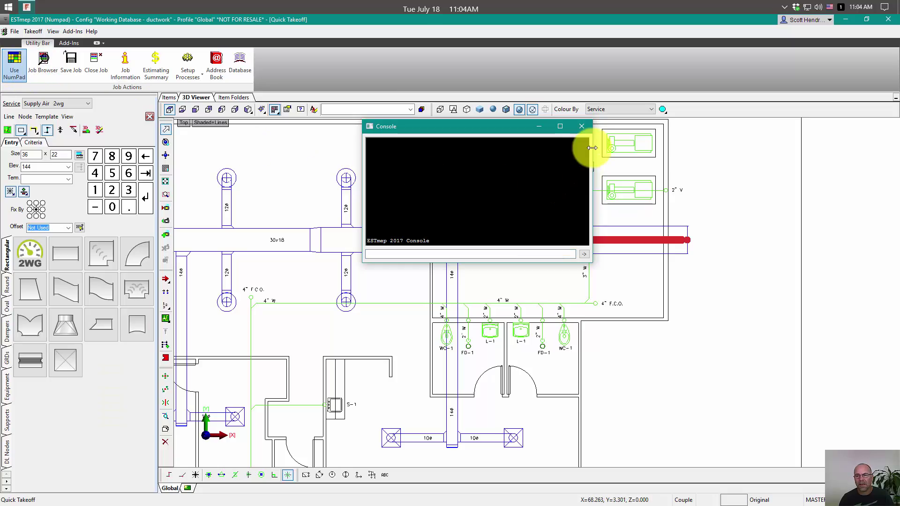
# Close the console and exit the program without saving the Numpad job
pyautogui.click(582, 127)
pyautogui.click(887, 20)
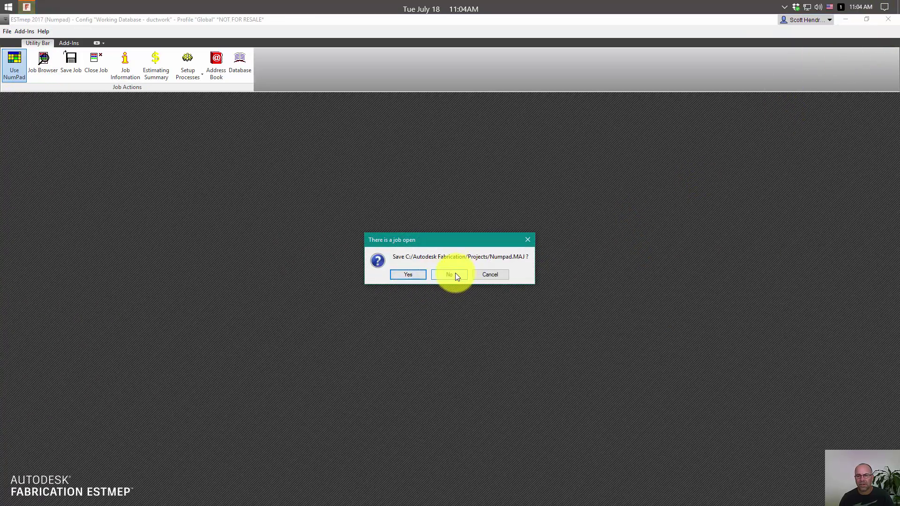
pyautogui.click(450, 274)
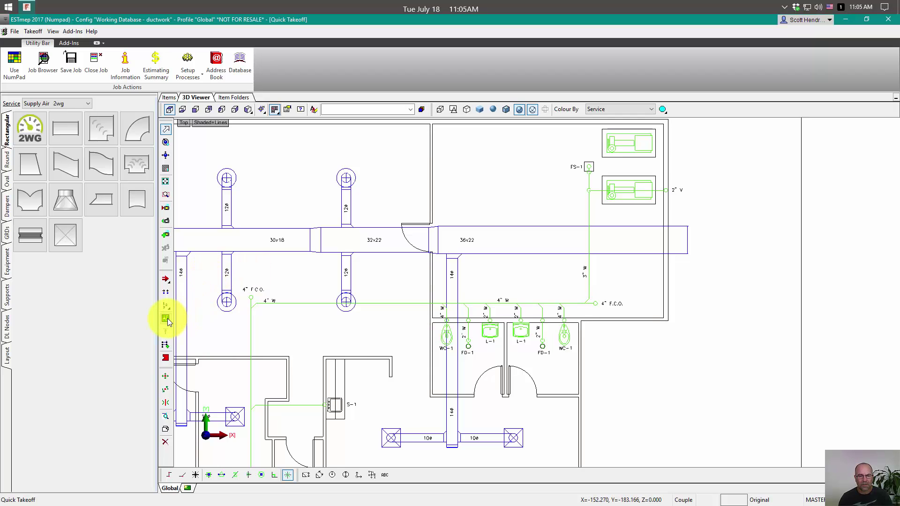
# Open design line entry for the Supply Air 2wg service, turn on the Size Pad, and start a new line
pyautogui.click(167, 319)
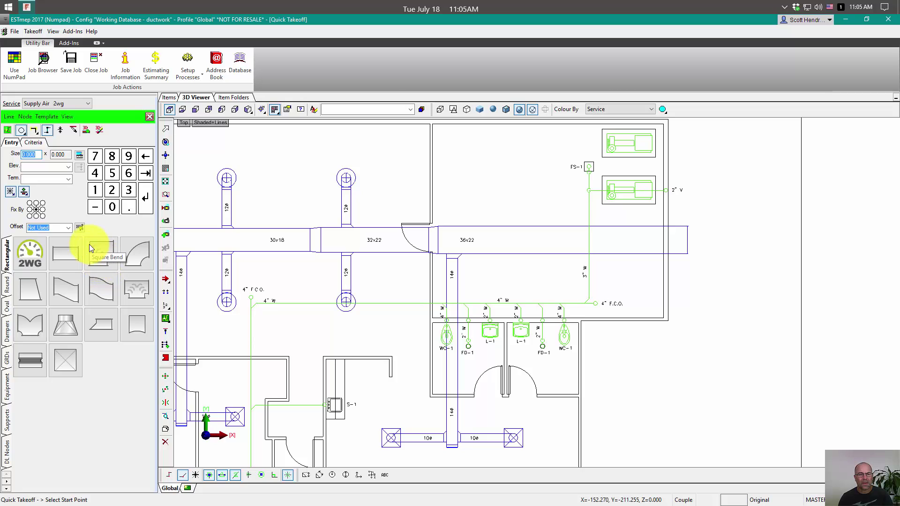
pyautogui.click(69, 119)
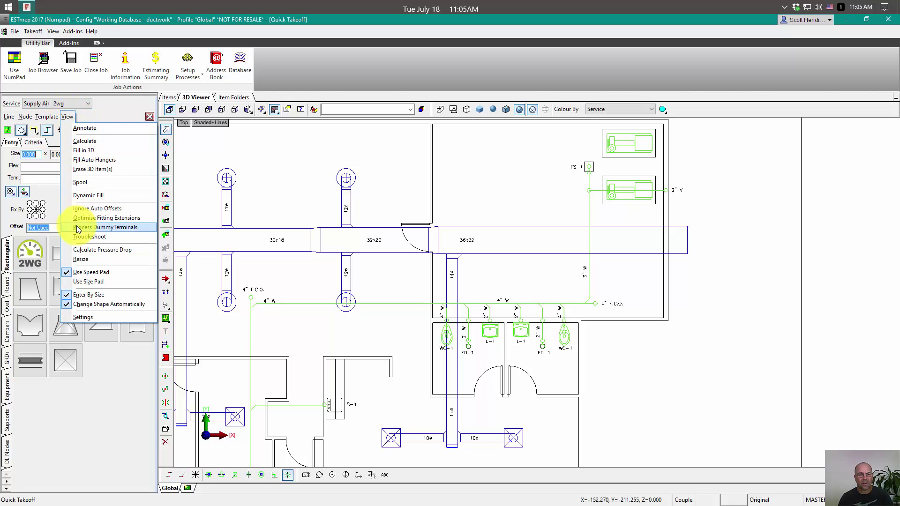
pyautogui.click(73, 282)
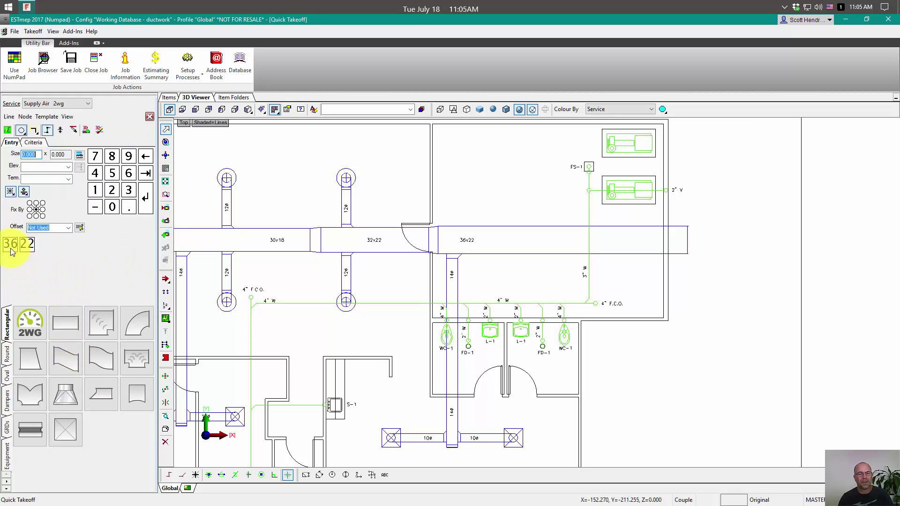
pyautogui.click(29, 249)
pyautogui.click(8, 130)
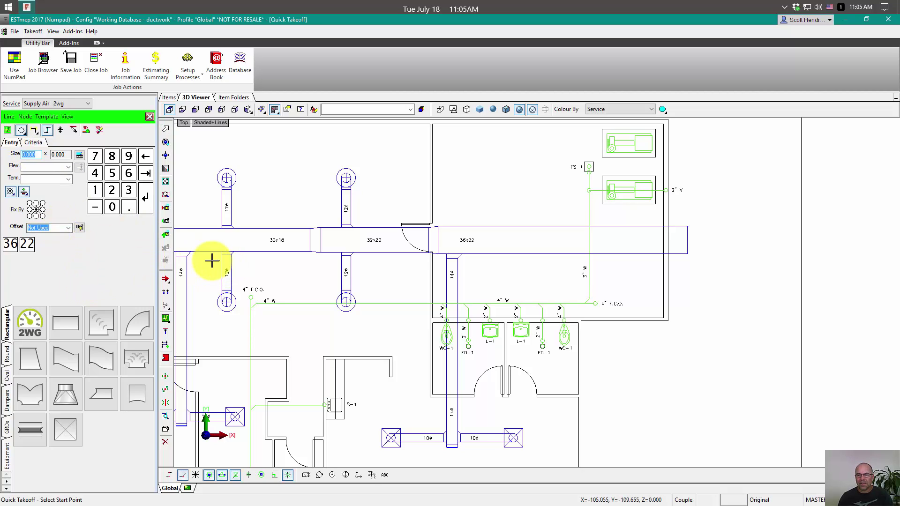
# Enter size 36 x 22 and elevation 144, trace the 36x22 duct with a design line, and close design line entry
pyautogui.click(10, 245)
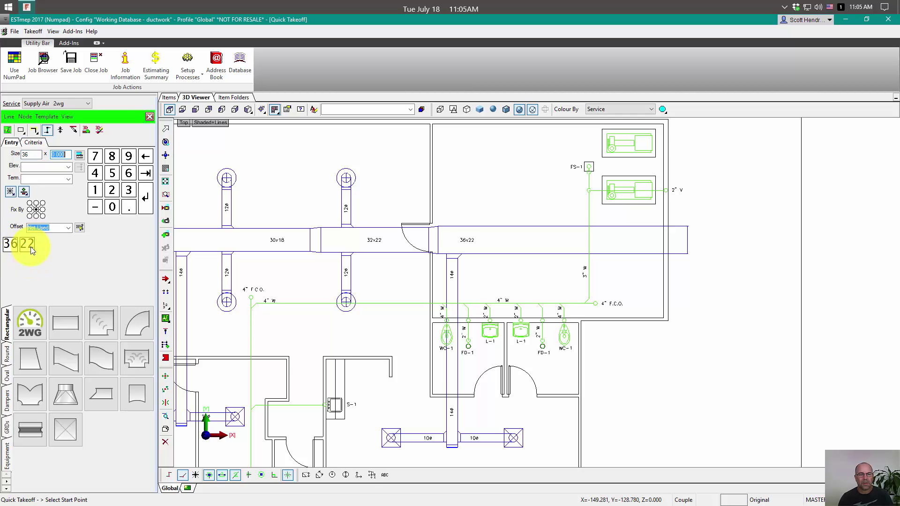
pyautogui.click(94, 190)
pyautogui.click(95, 173)
pyautogui.click(94, 173)
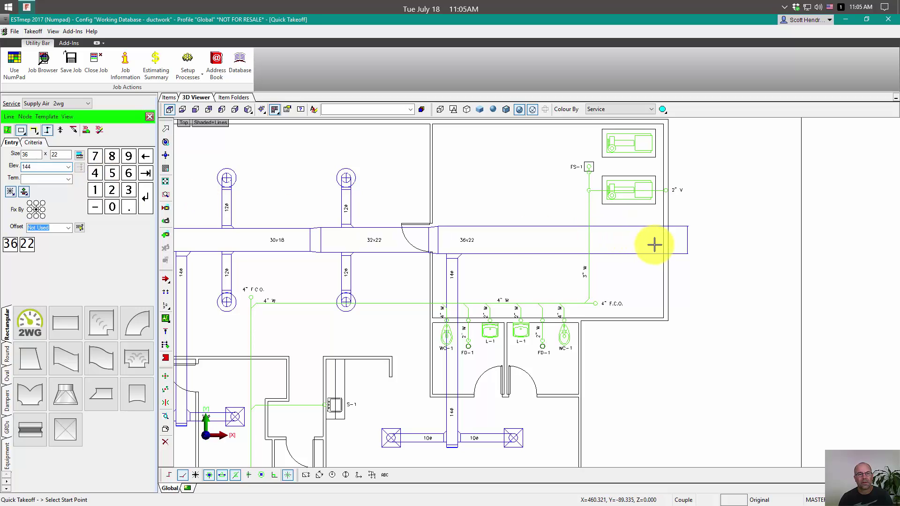
pyautogui.click(682, 241)
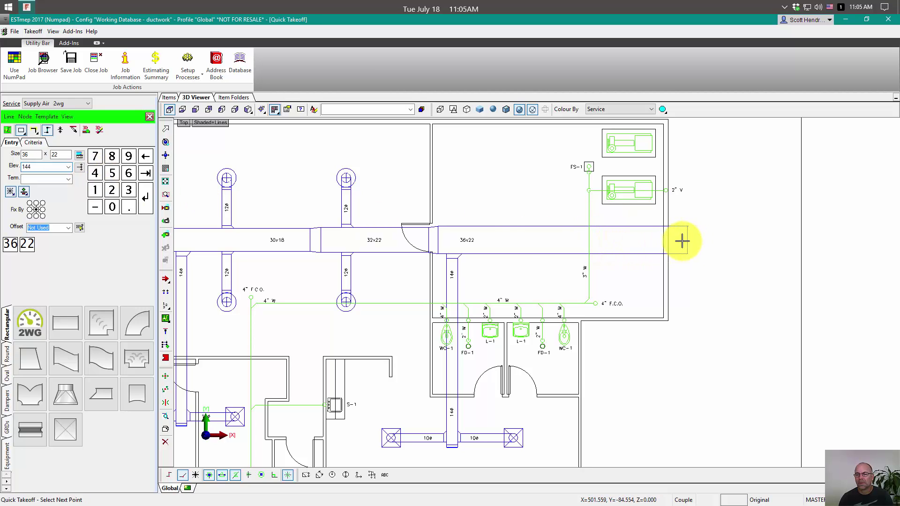
pyautogui.click(454, 242)
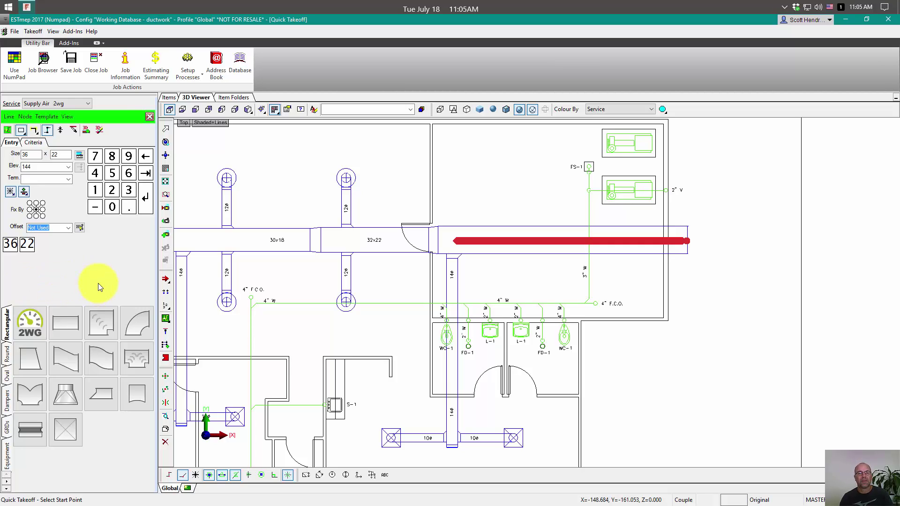
pyautogui.click(149, 116)
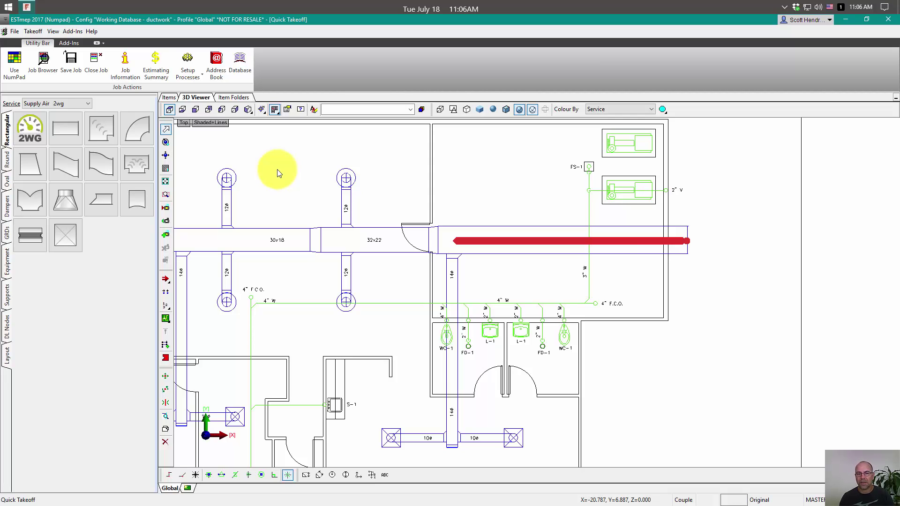
# Start a new design line with size 36 x 22 and elevation 144, and trace the 36x22 duct from its outer end
pyautogui.press('Return')
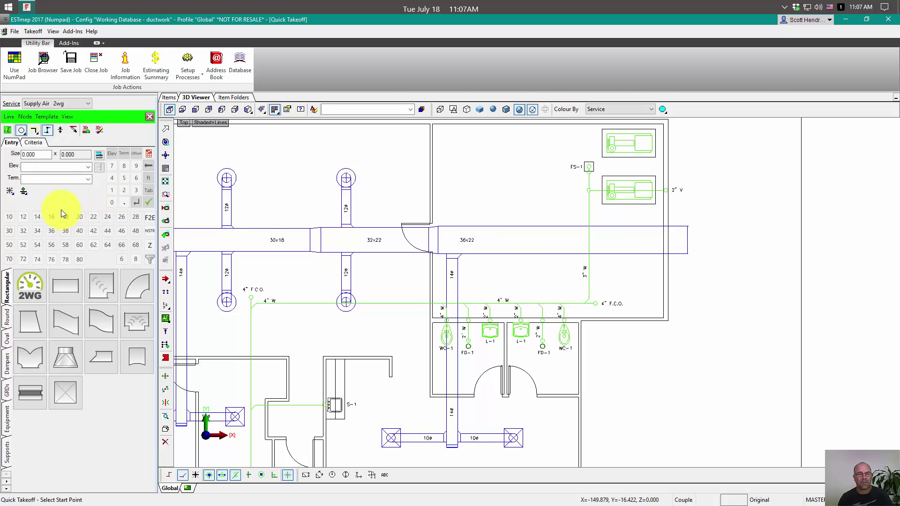
pyautogui.click(30, 154)
pyautogui.click(52, 231)
pyautogui.click(94, 217)
pyautogui.click(113, 190)
pyautogui.click(113, 178)
pyautogui.click(112, 178)
pyautogui.click(689, 241)
pyautogui.click(452, 241)
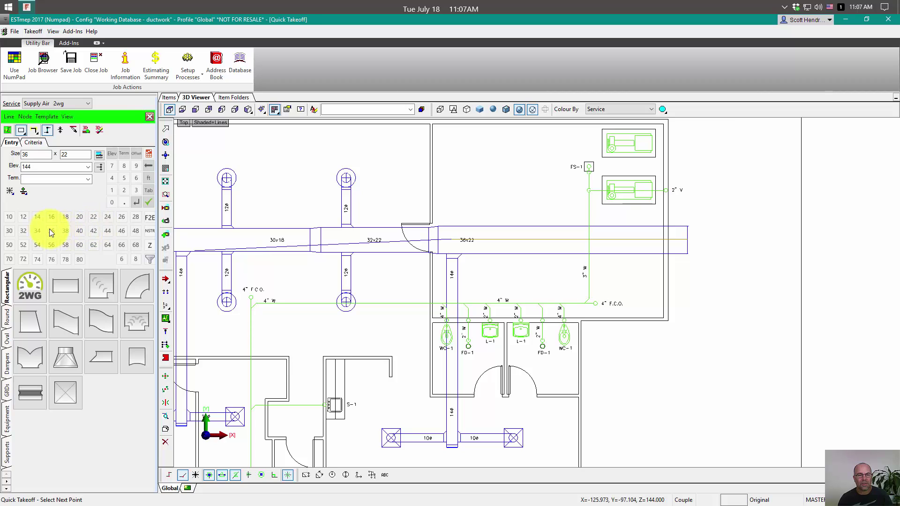
# Set the size to 32 x 22 and extend the design line along the 32x22 duct
pyautogui.click(23, 231)
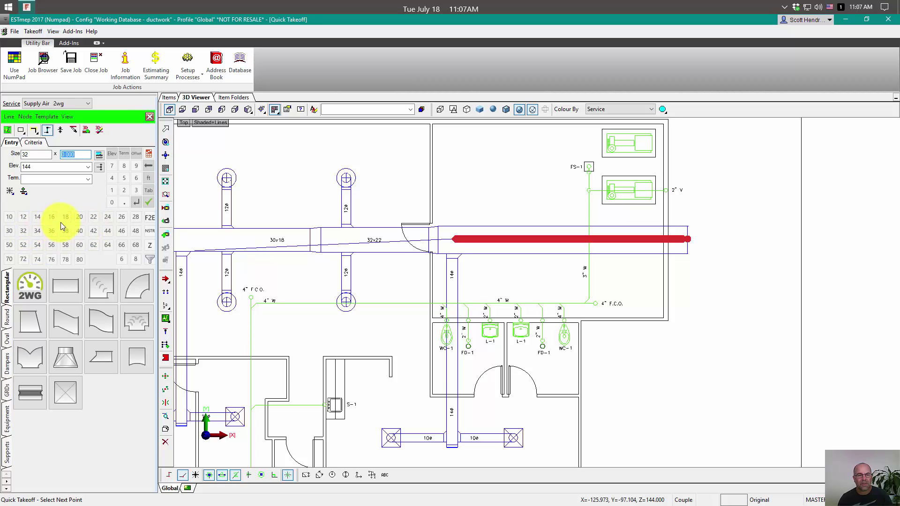
pyautogui.click(92, 217)
pyautogui.click(345, 240)
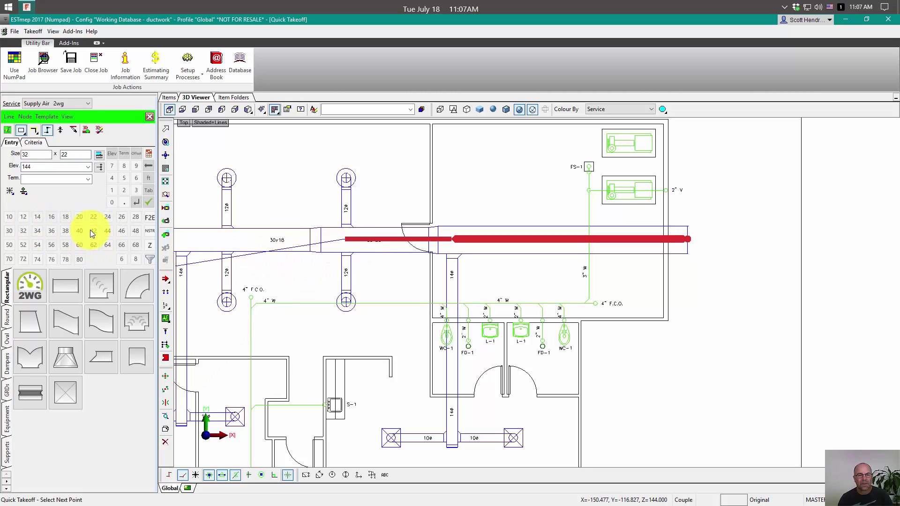
# Set the size to 30 x 18, extend the design line along the 30x18 duct to the 14ø branch, and finish the line
pyautogui.click(12, 233)
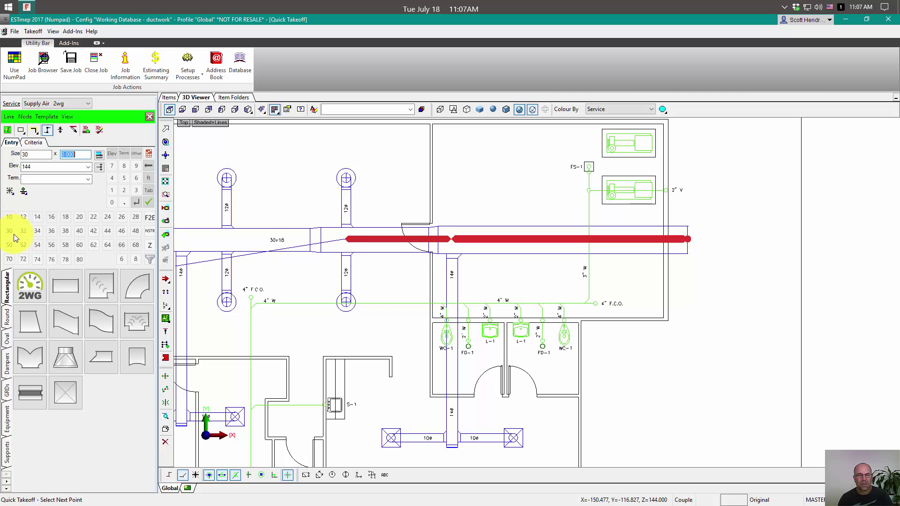
pyautogui.click(66, 218)
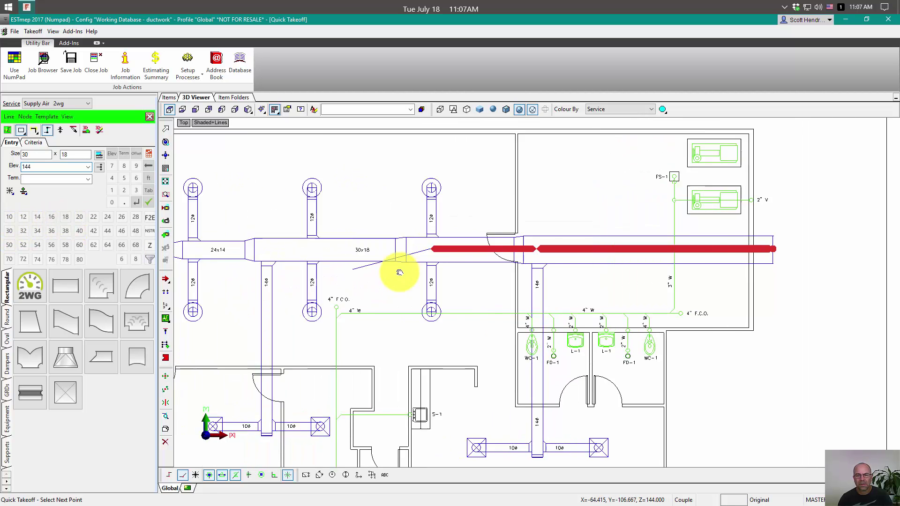
pyautogui.moveTo(251, 267); pyautogui.dragTo(412, 268, button='middle')
pyautogui.click(346, 254)
pyautogui.rightClick(346, 256)
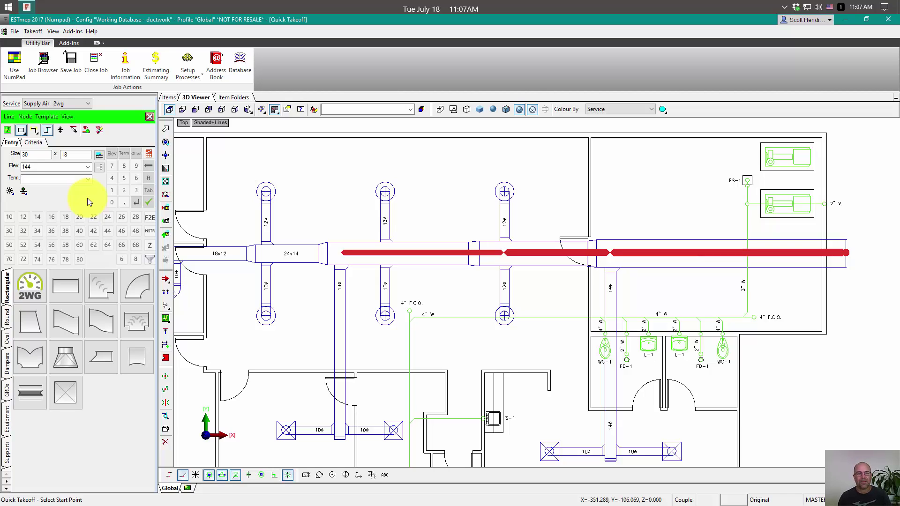
pyautogui.press('Escape')
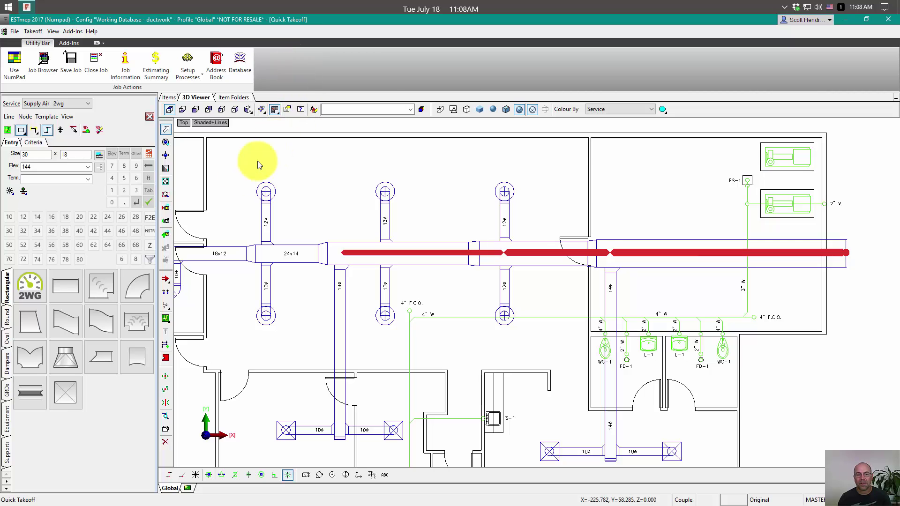
# Open the Command List to examine the available commands and their abbreviations, and close it
pyautogui.click(300, 113)
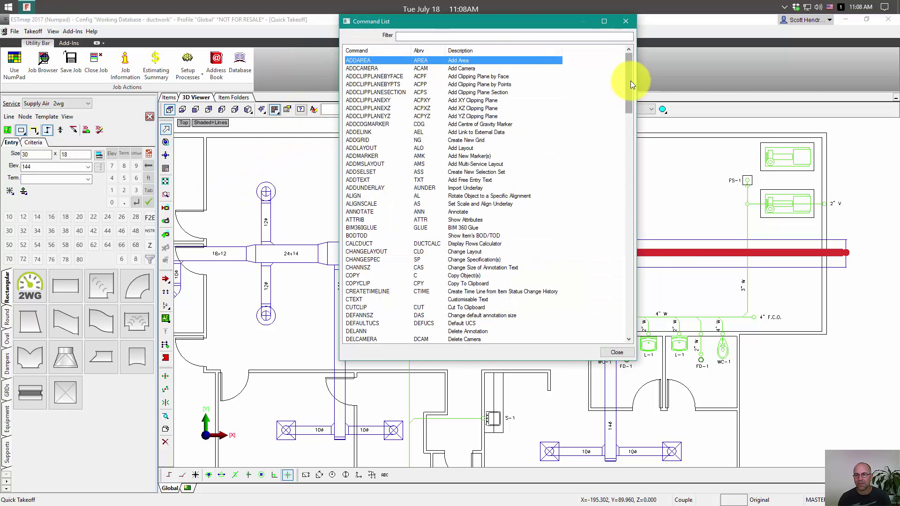
pyautogui.moveTo(631, 80); pyautogui.dragTo(640, 54)
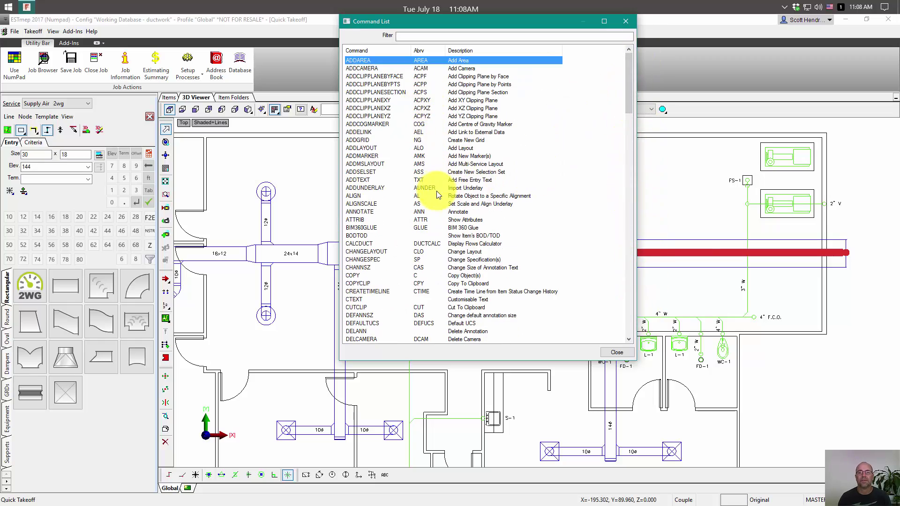
pyautogui.click(624, 22)
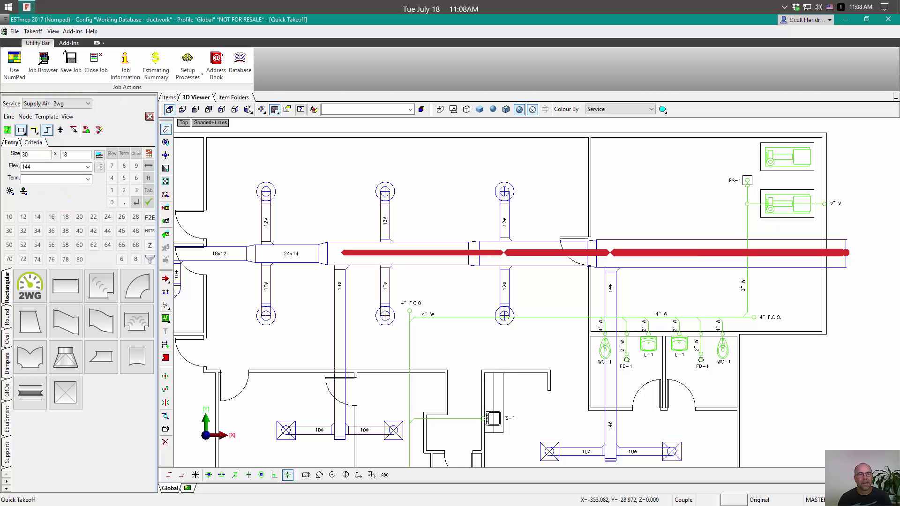
# Display the NumPad's Commands keypad beside the Job Actions tools and close design line entry
pyautogui.click(14, 66)
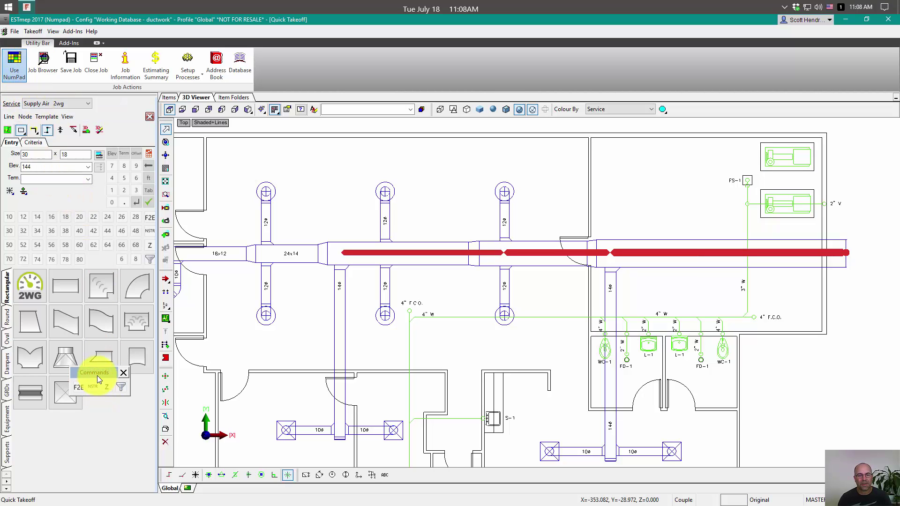
pyautogui.moveTo(97, 375); pyautogui.dragTo(304, 75)
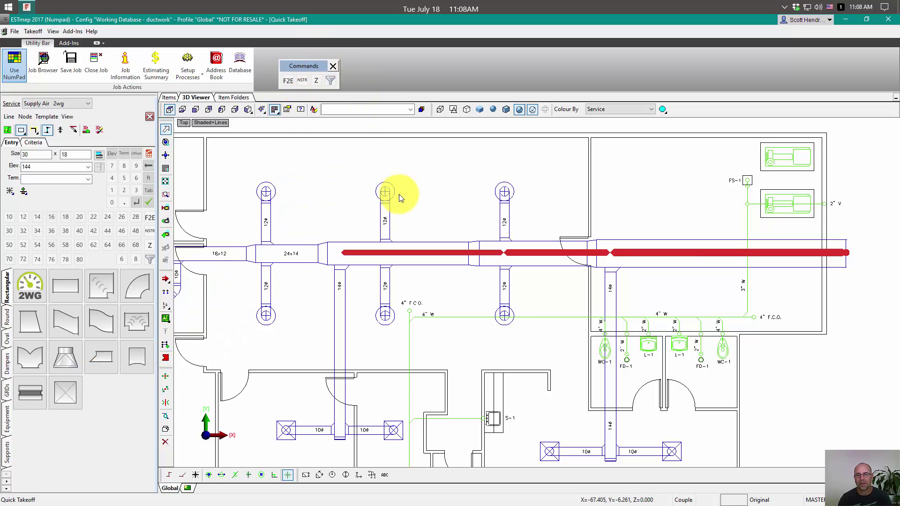
pyautogui.scroll(-5, 331, 248)
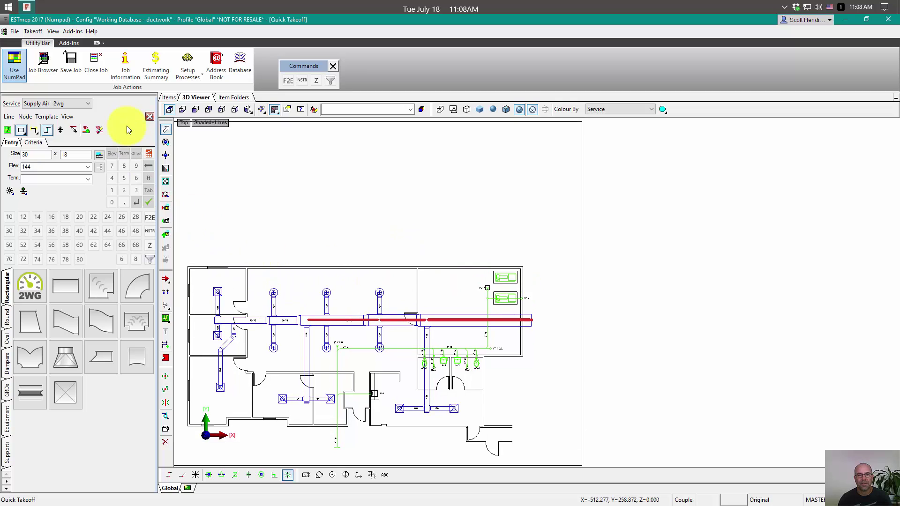
pyautogui.click(149, 116)
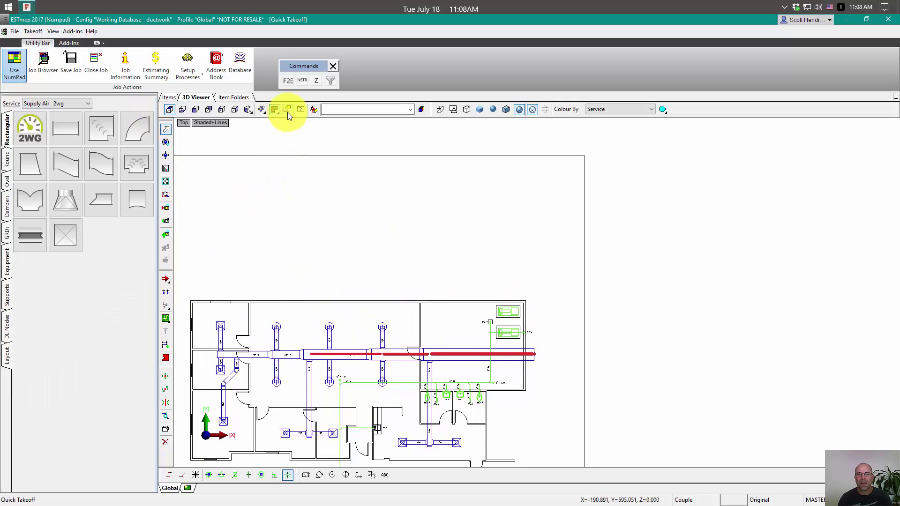
# Insert two rectangular straight ducts, offset from each other, in the empty area above the floor plan
pyautogui.click(69, 129)
pyautogui.click(650, 440)
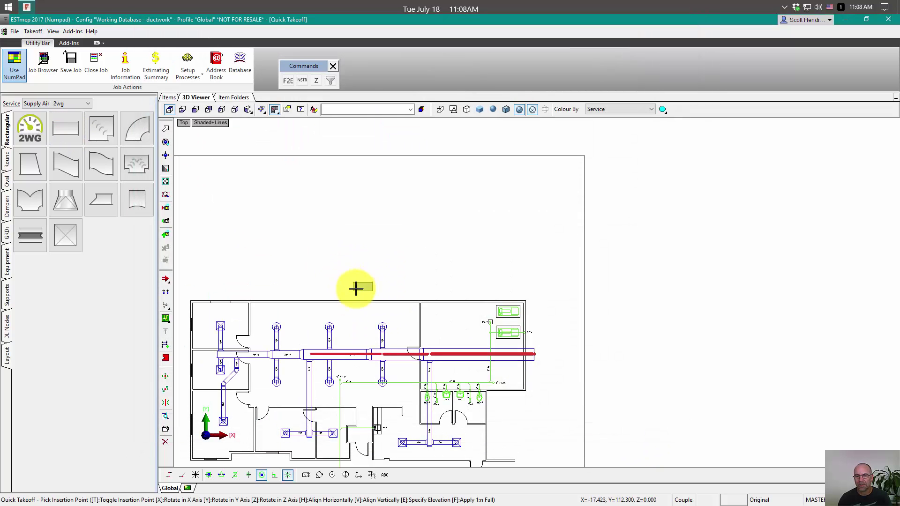
pyautogui.click(166, 279)
pyautogui.click(68, 127)
pyautogui.click(647, 436)
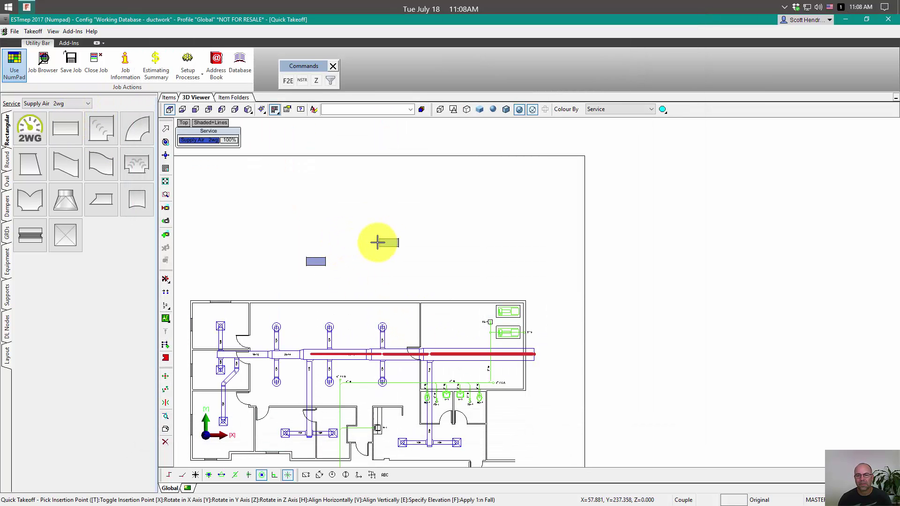
pyautogui.click(368, 242)
pyautogui.scroll(3, 341, 255)
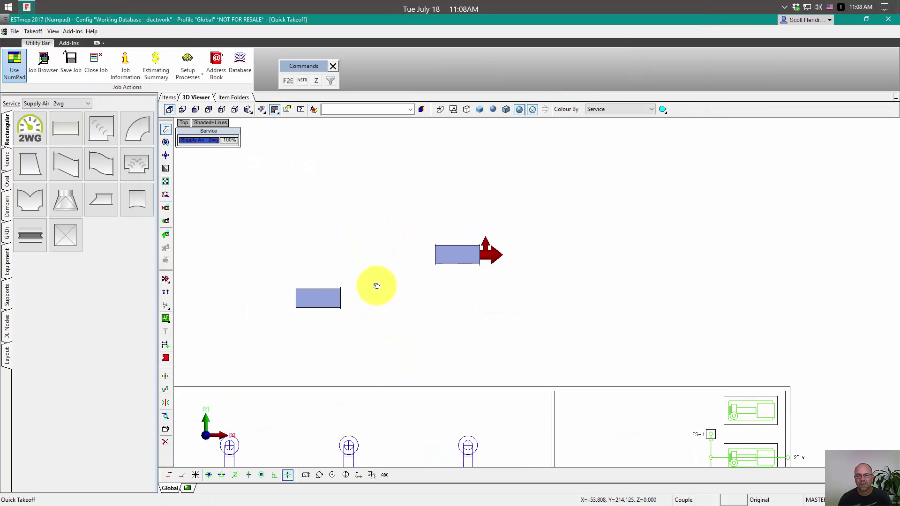
pyautogui.scroll(2, 377, 286)
pyautogui.moveTo(408, 249); pyautogui.dragTo(466, 205, button='middle')
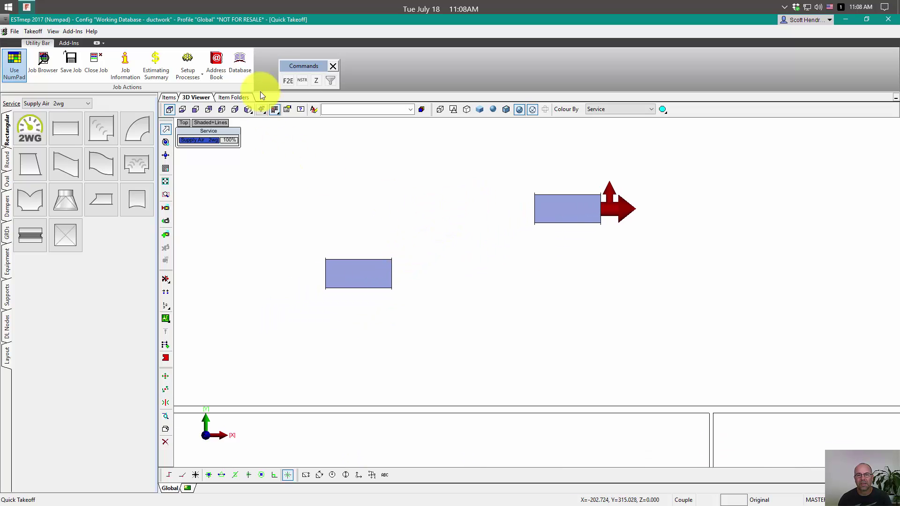
# Connect the facing ends of the two straight ducts with the F2E command
pyautogui.click(378, 277)
pyautogui.click(550, 216)
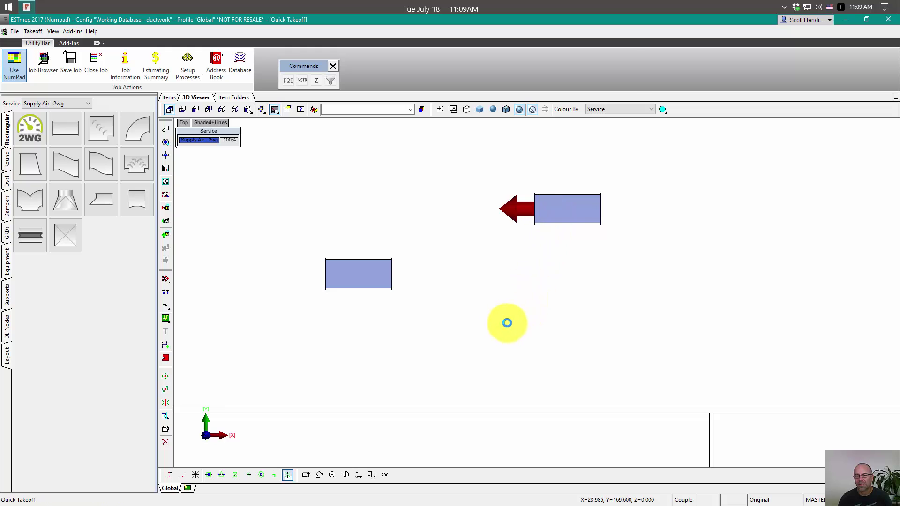
pyautogui.click(571, 340)
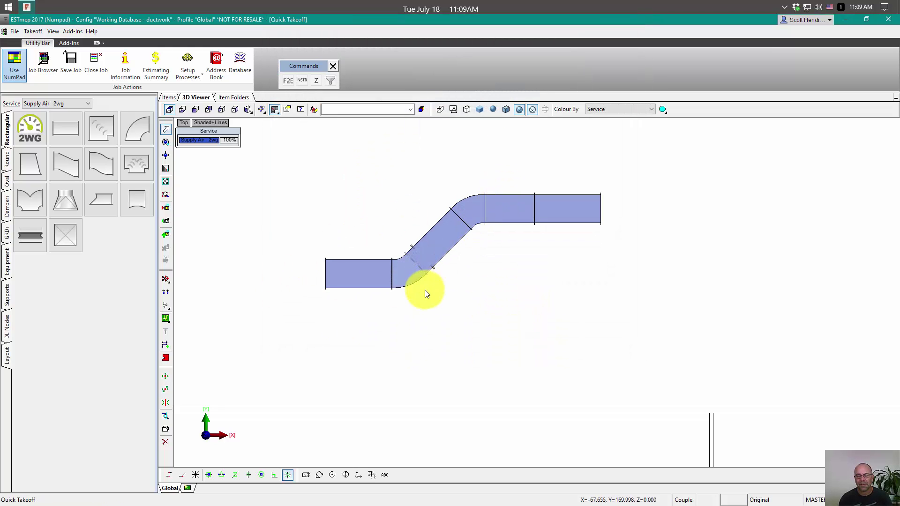
pyautogui.scroll(-3, 427, 300)
pyautogui.moveTo(429, 306); pyautogui.dragTo(383, 300, button='middle')
pyautogui.scroll(3, 412, 342)
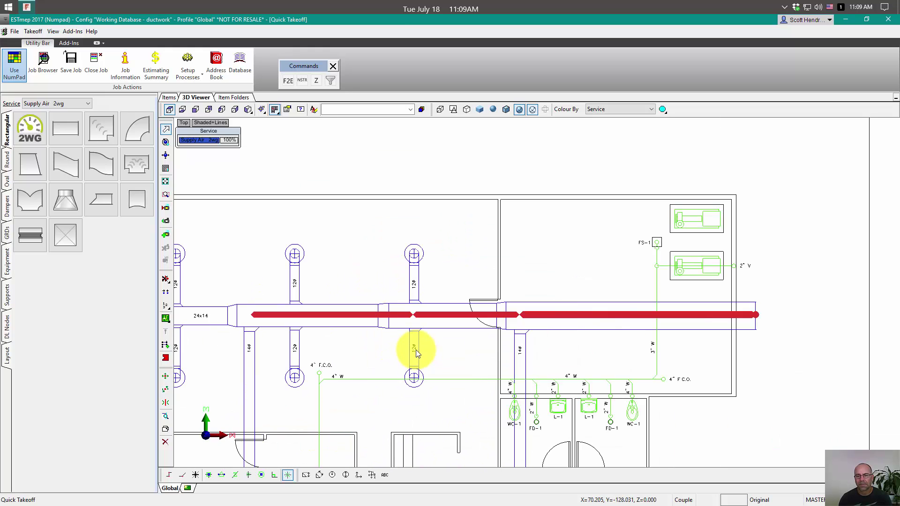
pyautogui.scroll(-3, 418, 339)
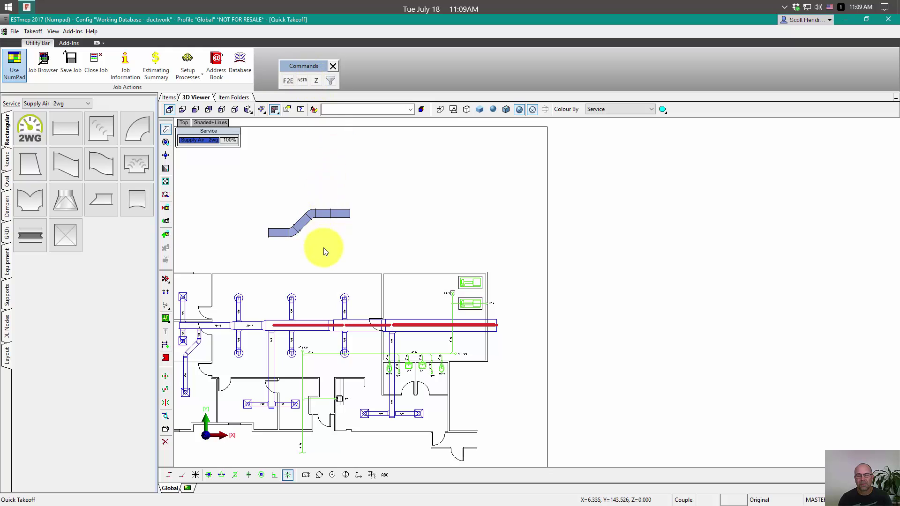
pyautogui.scroll(3, 322, 247)
pyautogui.moveTo(311, 241); pyautogui.dragTo(393, 282, button='middle')
pyautogui.scroll(2, 394, 282)
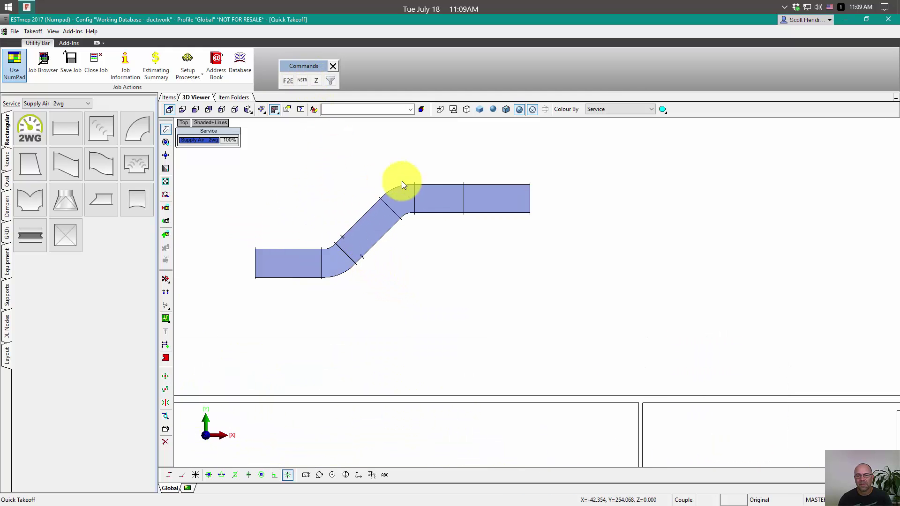
# Use Node Stretch to slide the angled section and its two bends along the straight ducts towards the lower duct, with orthogonal movement on
pyautogui.click(411, 321)
pyautogui.click(319, 175)
pyautogui.click(413, 277)
pyautogui.click(379, 153)
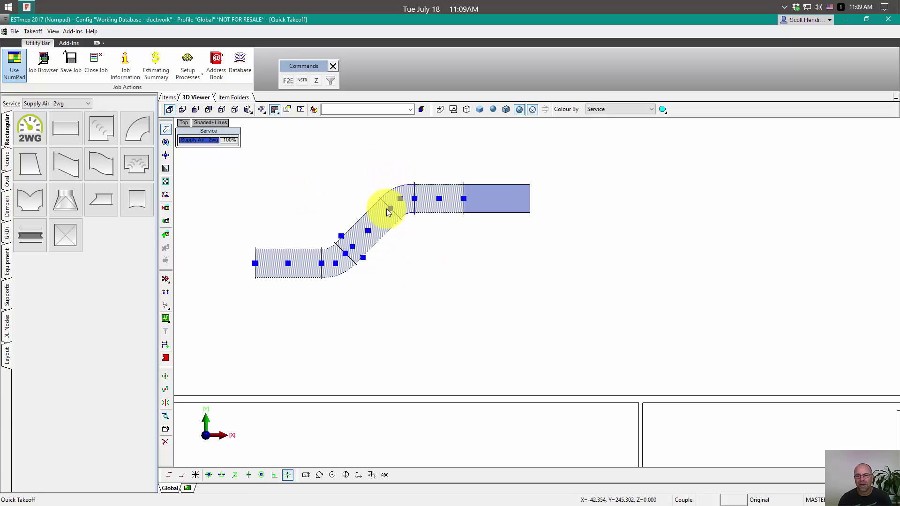
pyautogui.click(302, 80)
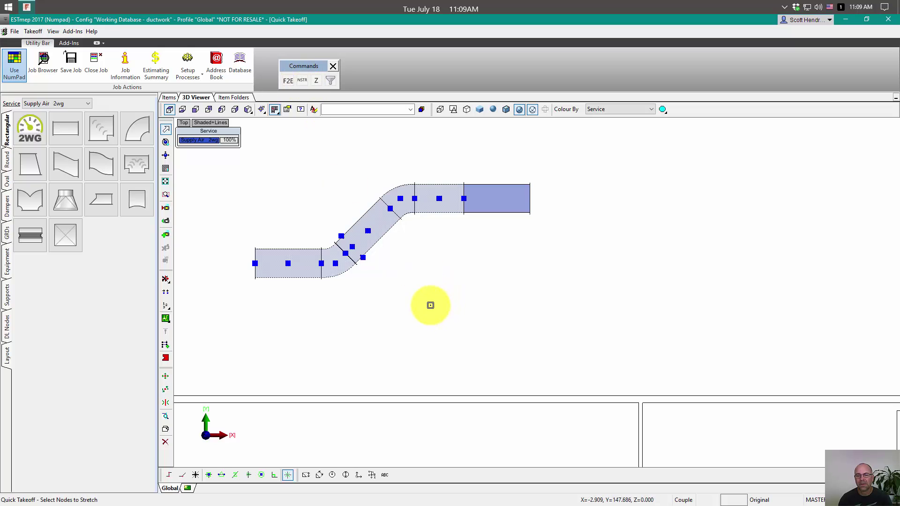
pyautogui.click(430, 305)
pyautogui.click(314, 158)
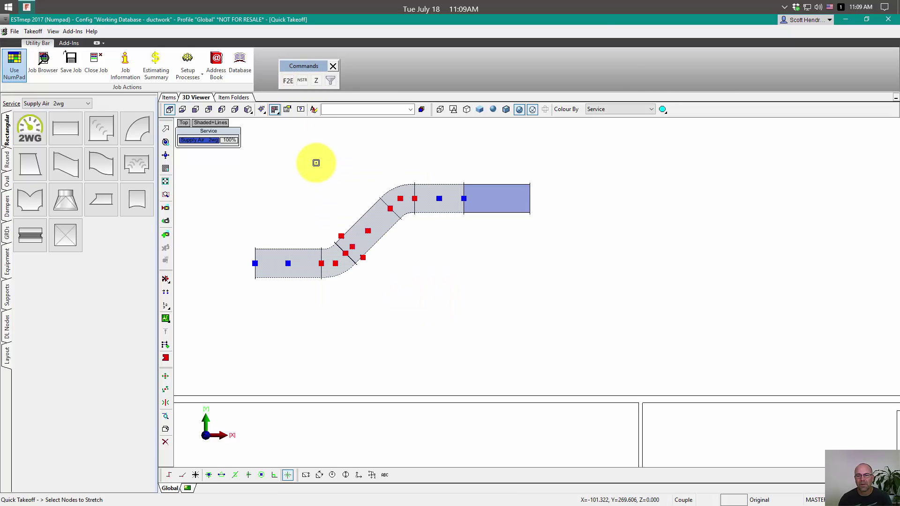
pyautogui.click(343, 165)
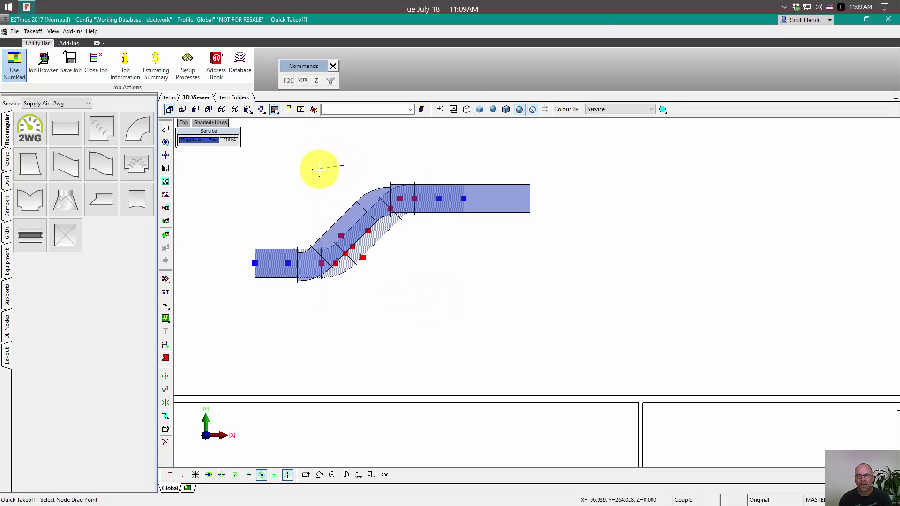
pyautogui.click(182, 475)
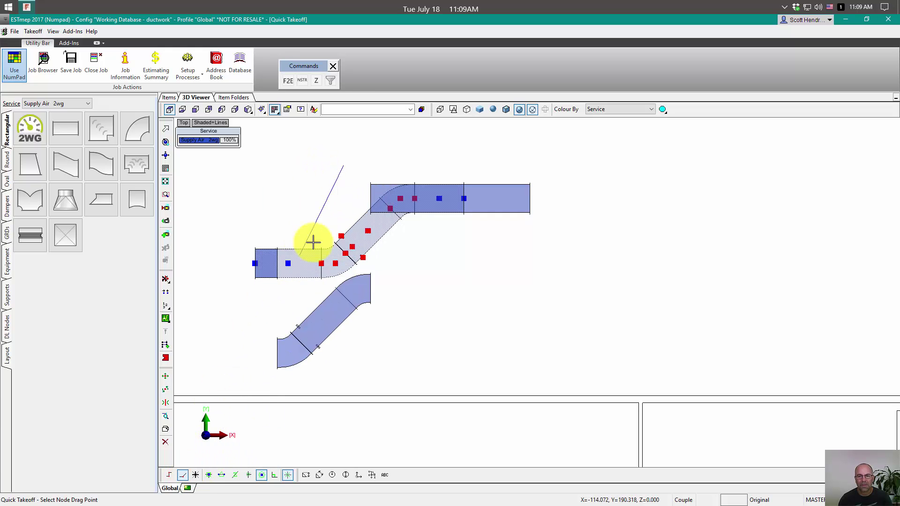
pyautogui.click(321, 169)
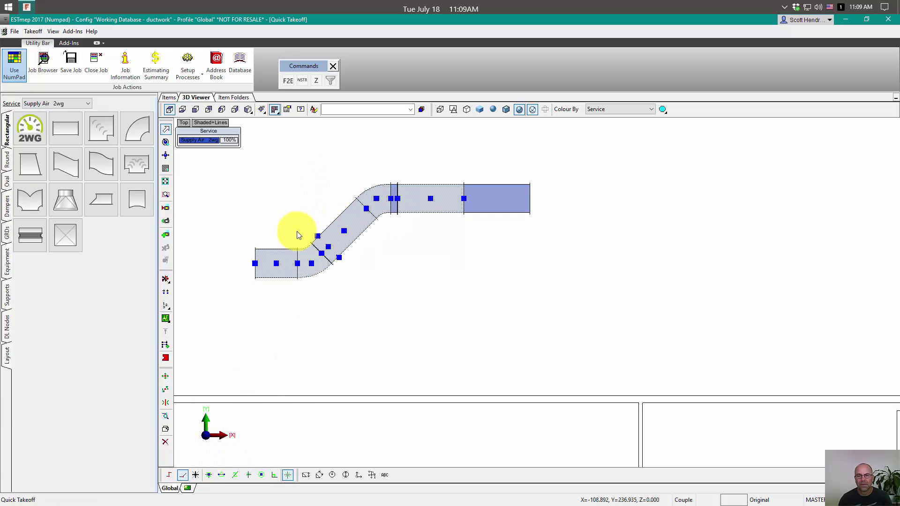
pyautogui.press('Escape')
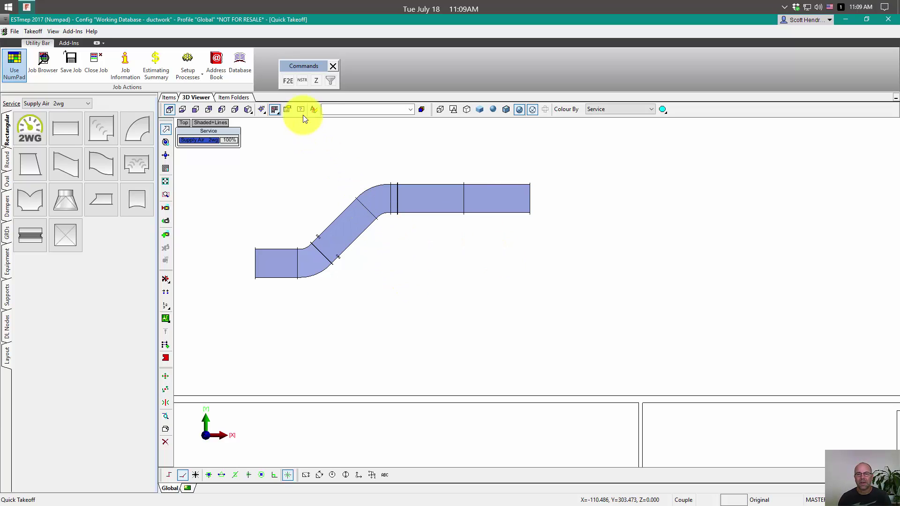
# Apply a Z offset of 144 to the whole duct run with the Z command
pyautogui.click(315, 82)
pyautogui.click(543, 287)
pyautogui.click(272, 173)
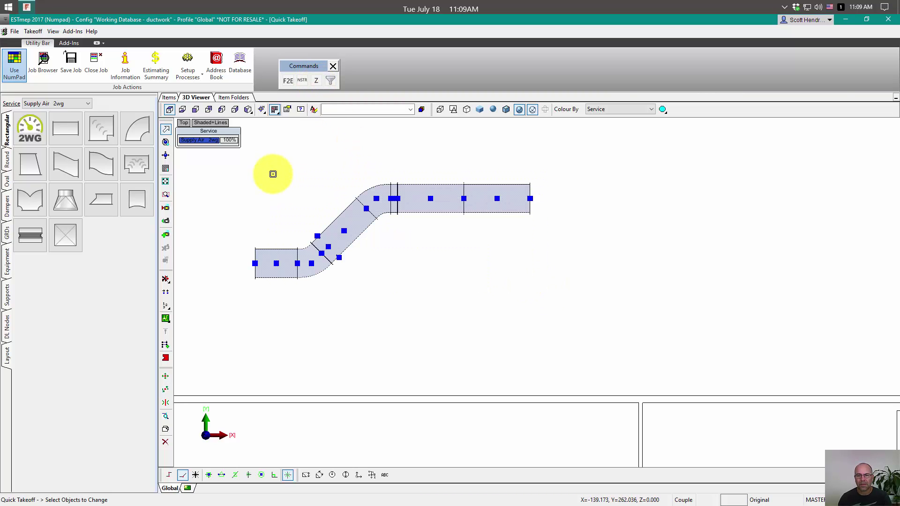
pyautogui.click(312, 198)
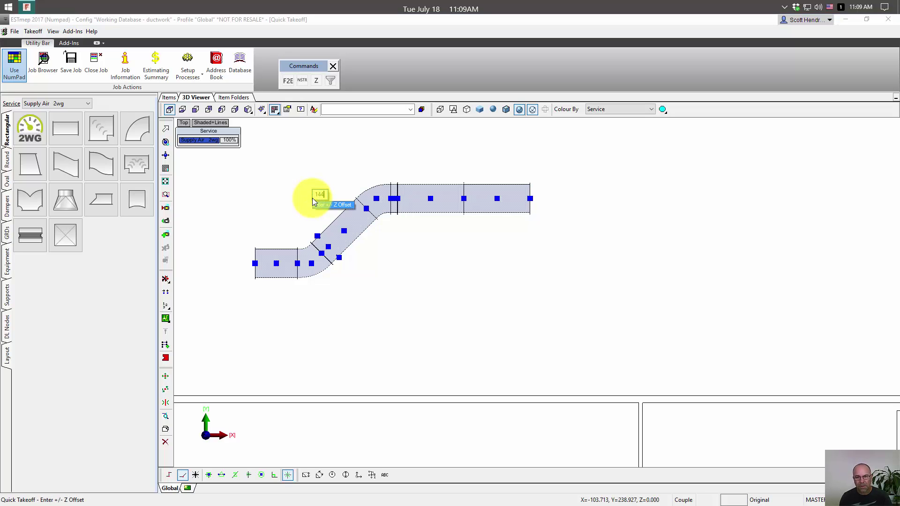
pyautogui.press('Return')
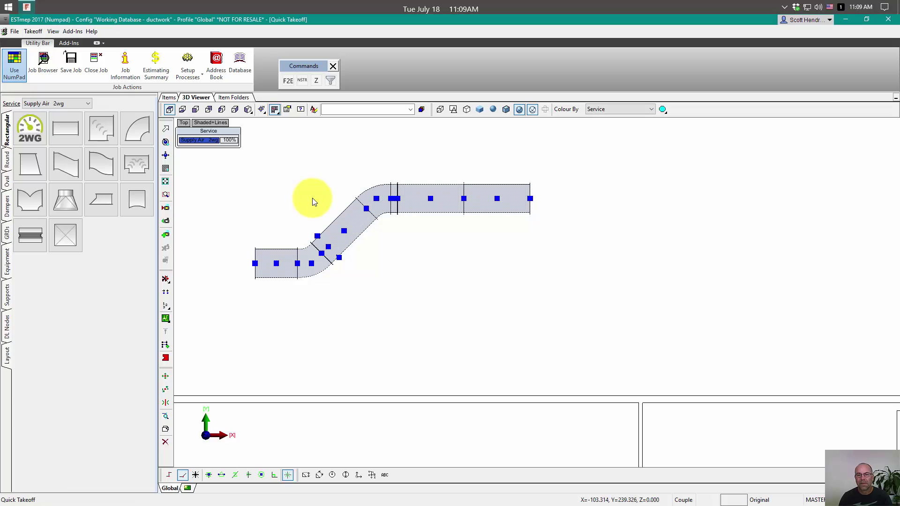
pyautogui.moveTo(409, 208)
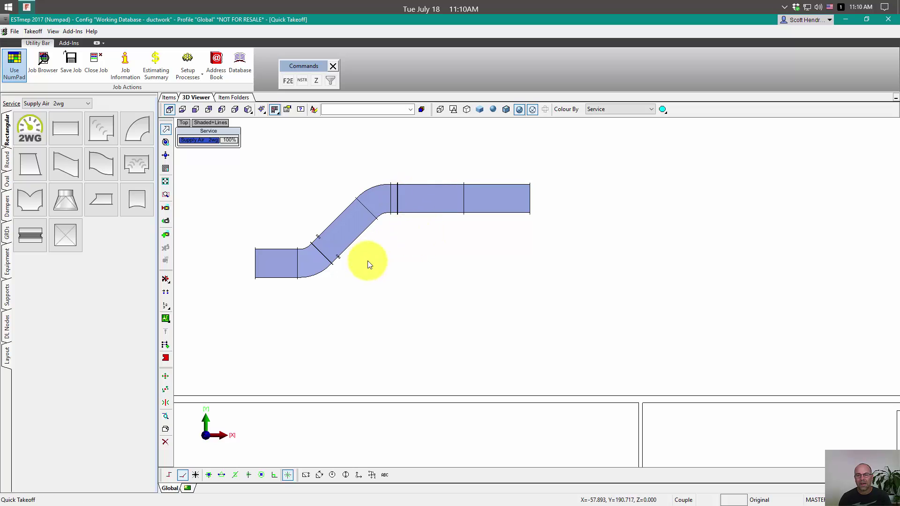
# Show the Workspace tools beside the drawing and examine the available E-Links filter options
pyautogui.rightClick(545, 266)
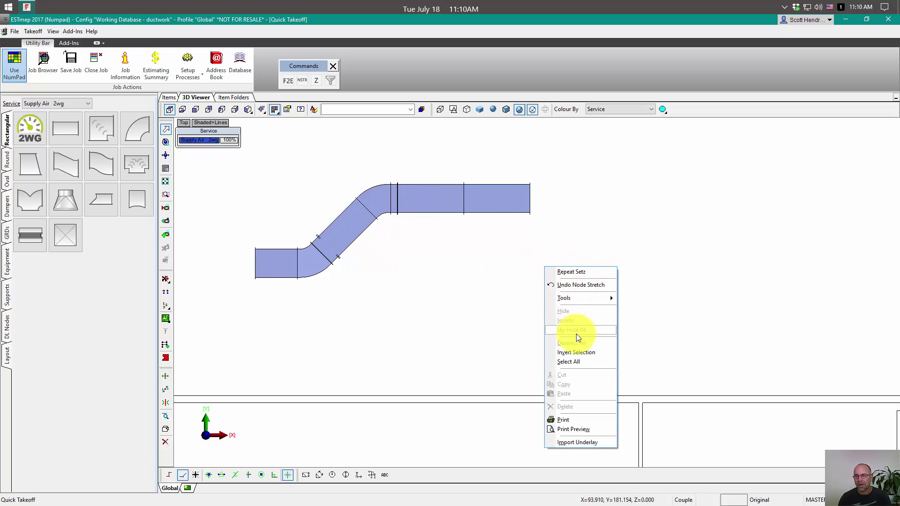
pyautogui.moveTo(581, 298)
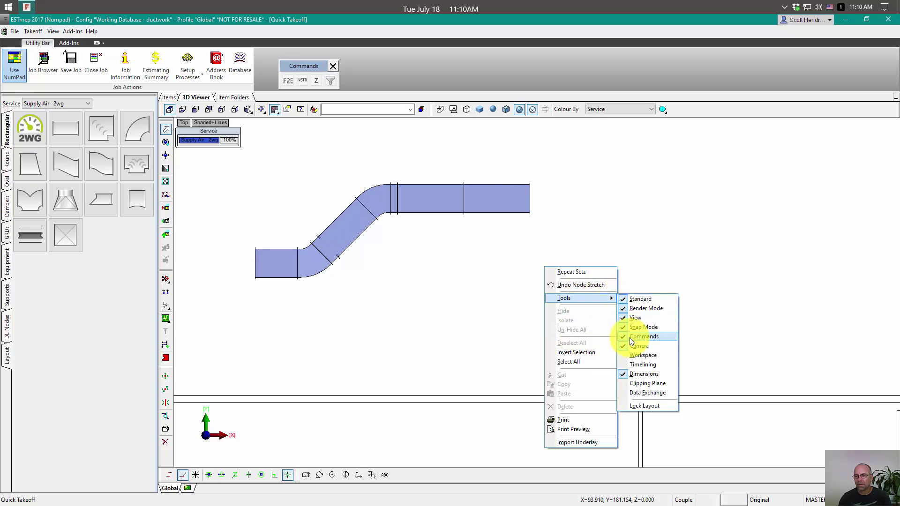
pyautogui.click(633, 358)
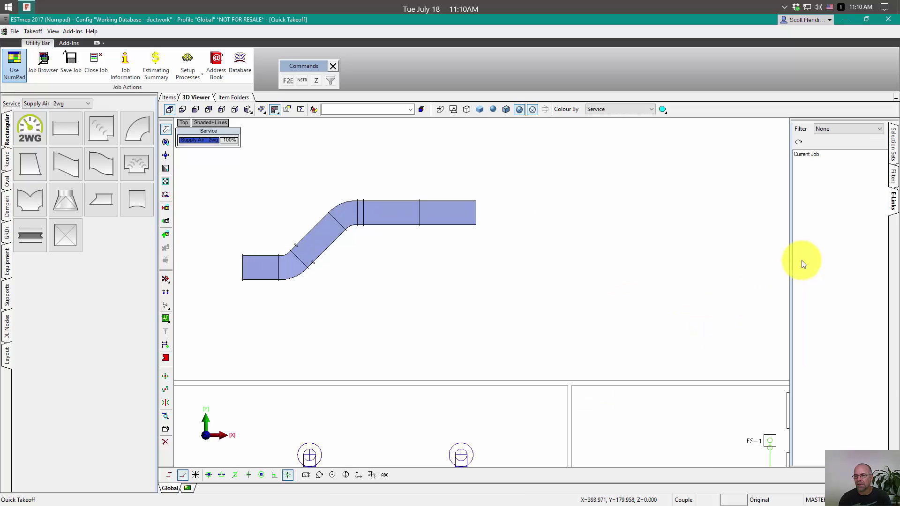
pyautogui.click(831, 130)
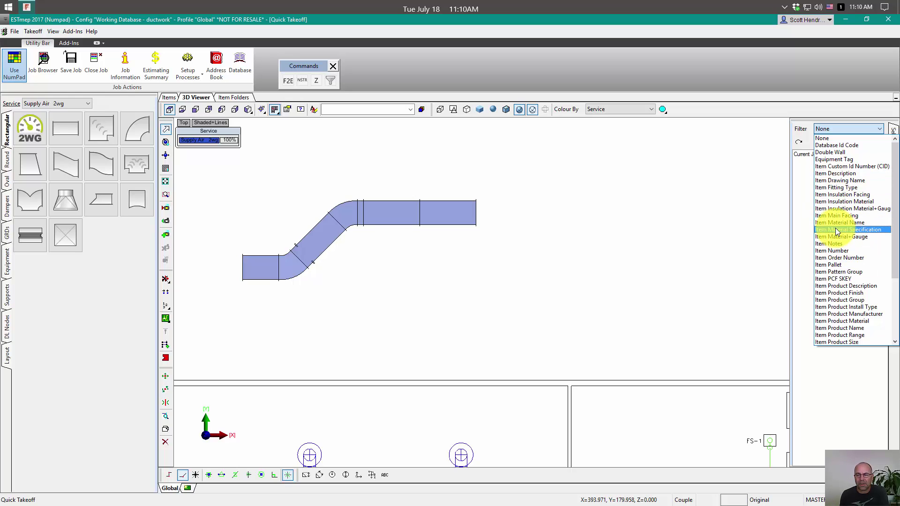
pyautogui.click(568, 219)
# Select the whole duct run, examine its items in the Selection Filter and close the filter without changing the selection
pyautogui.click(503, 167)
pyautogui.click(506, 313)
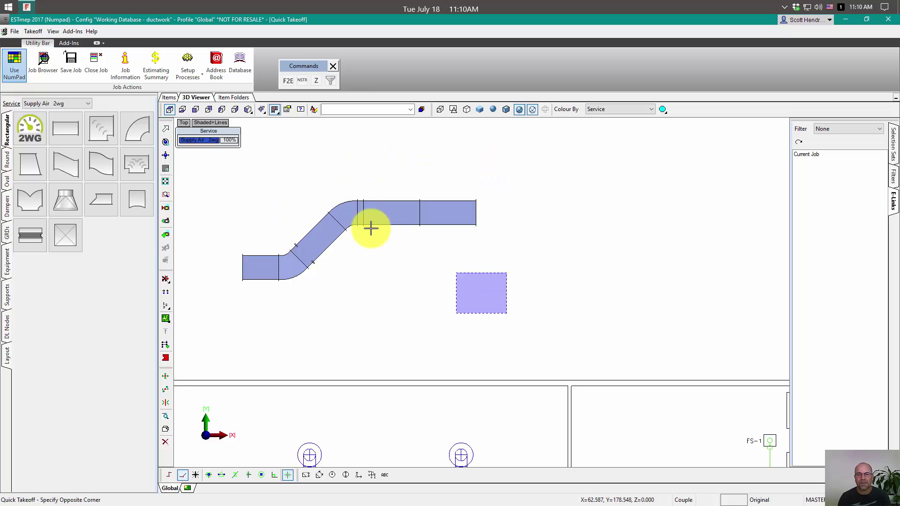
pyautogui.click(239, 185)
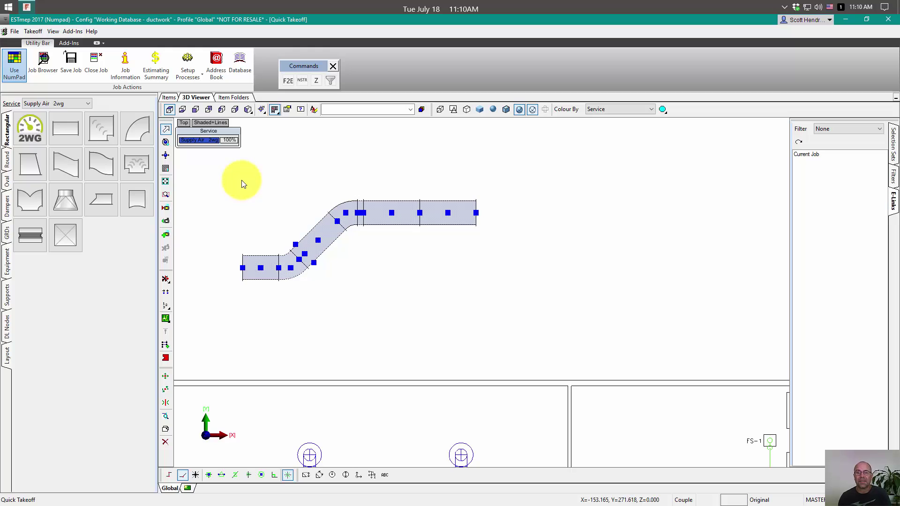
pyautogui.click(300, 110)
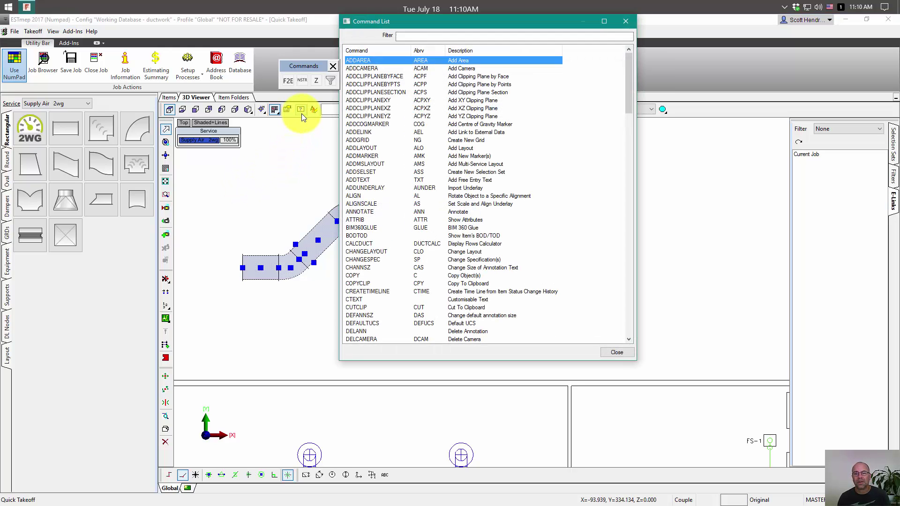
pyautogui.click(625, 21)
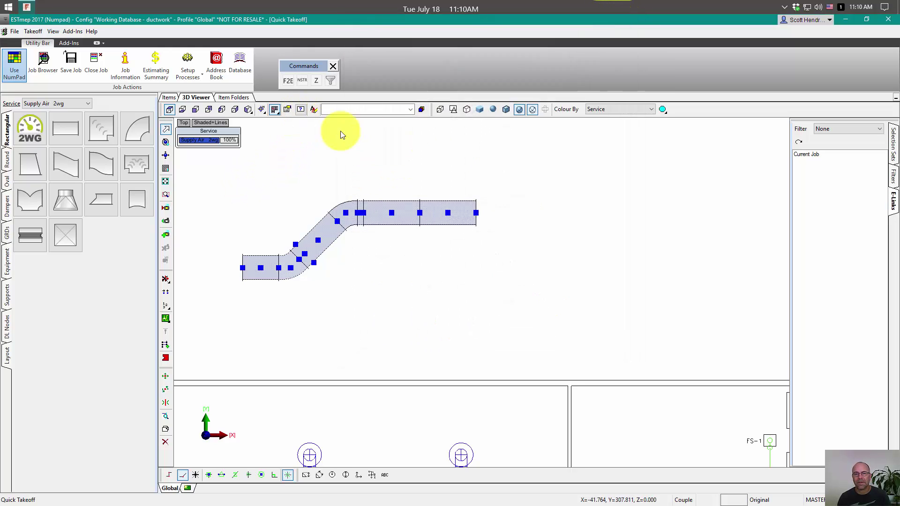
pyautogui.click(331, 80)
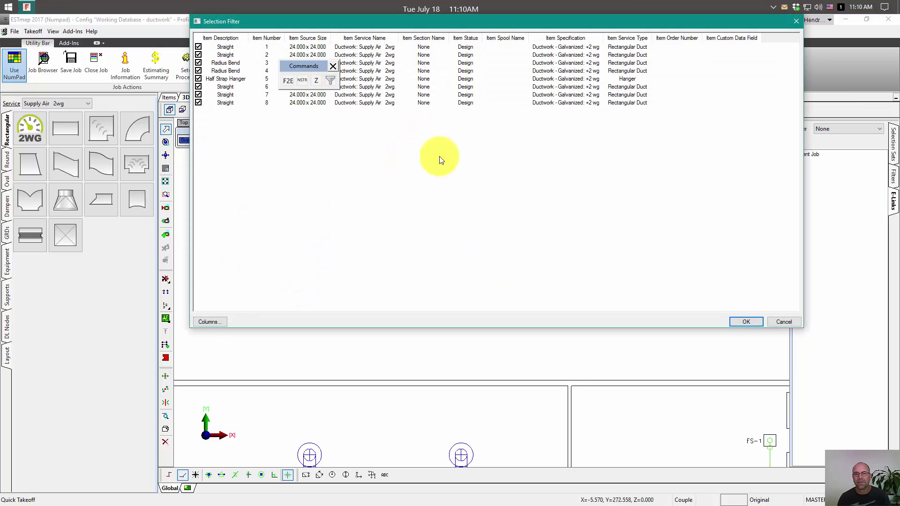
pyautogui.moveTo(430, 23); pyautogui.dragTo(385, 149)
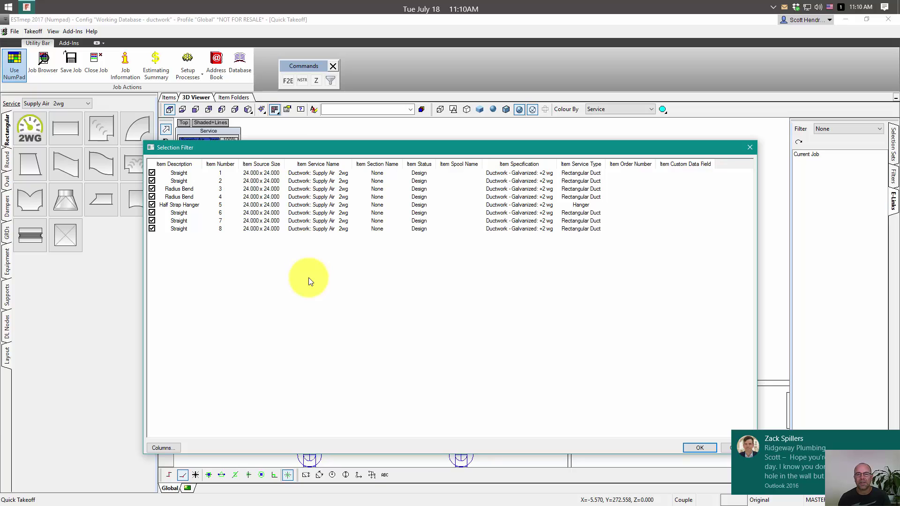
pyautogui.click(749, 147)
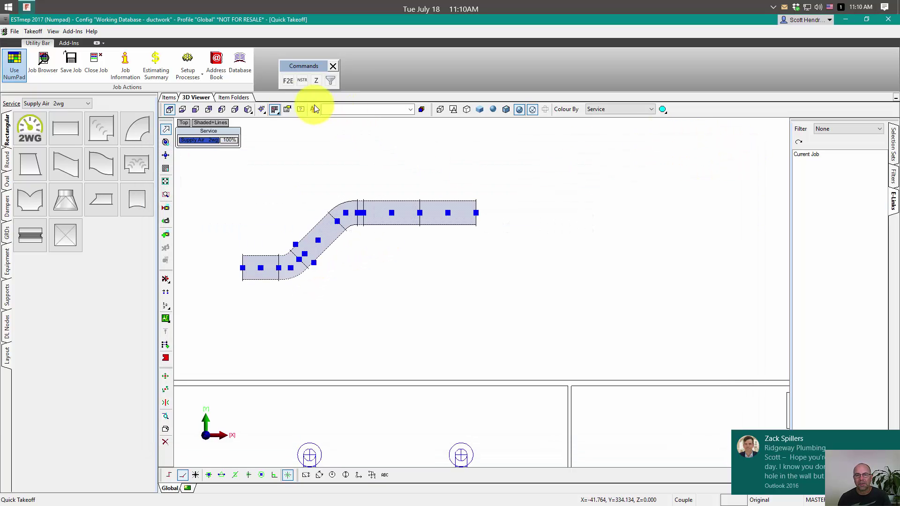